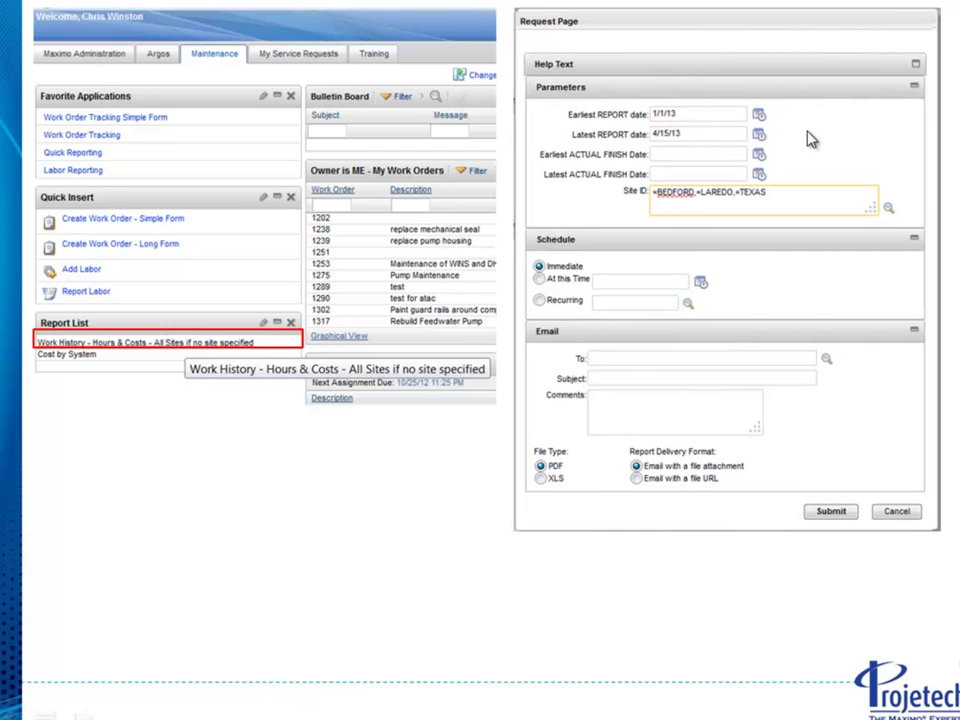
Advance the slideshow to the Work History - Hours & Costs report output for site BEDFORD.
click(830, 512)
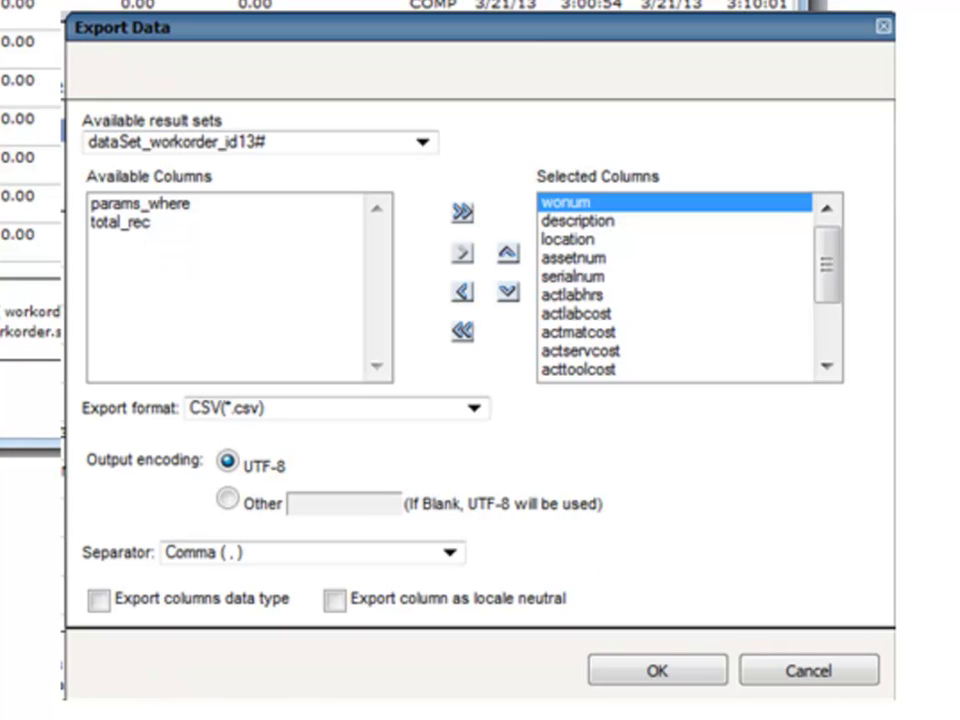
Reveal the exported work order data in Excel, then advance past the end screen to exit the slideshow.
click(657, 671)
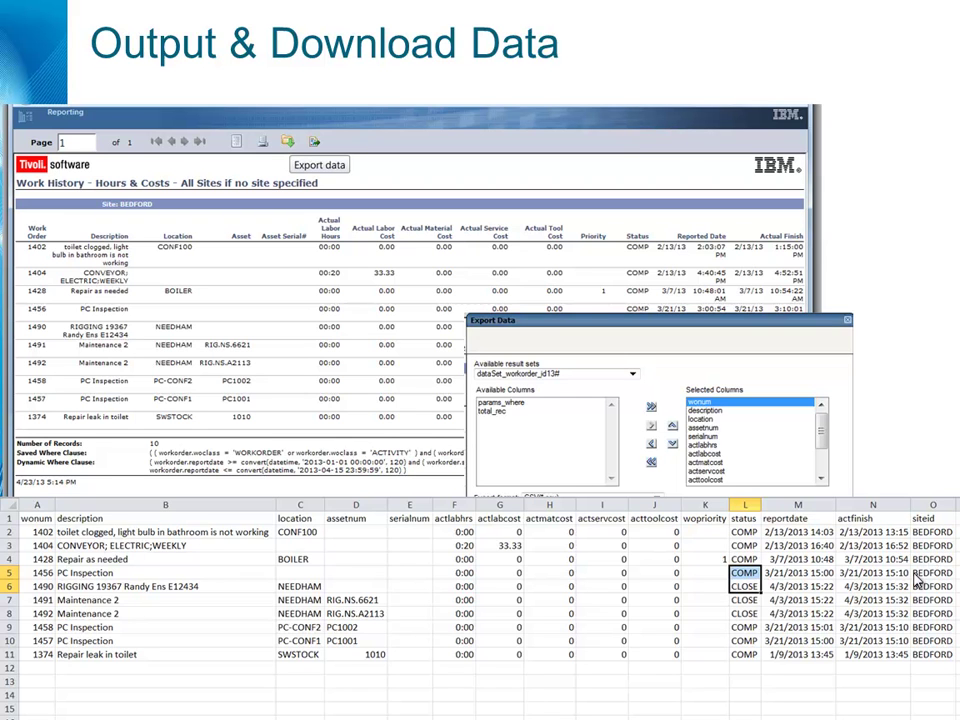
click(484, 601)
click(484, 602)
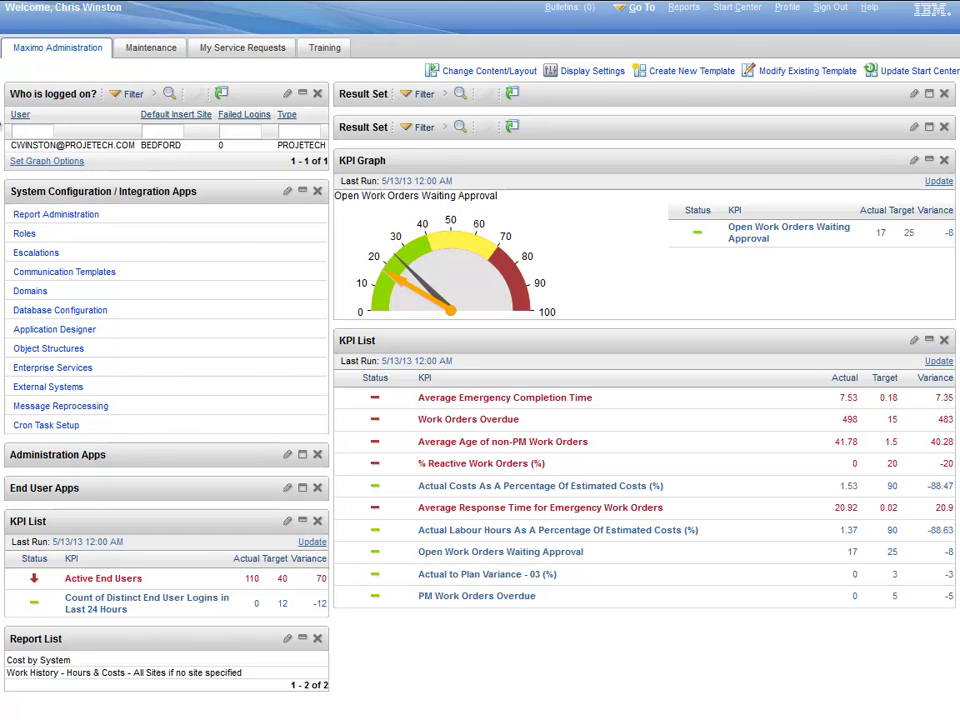
In Report Administration, filter descriptions by 'hours' to locate the Work History - Hours & Costs report.
click(62, 214)
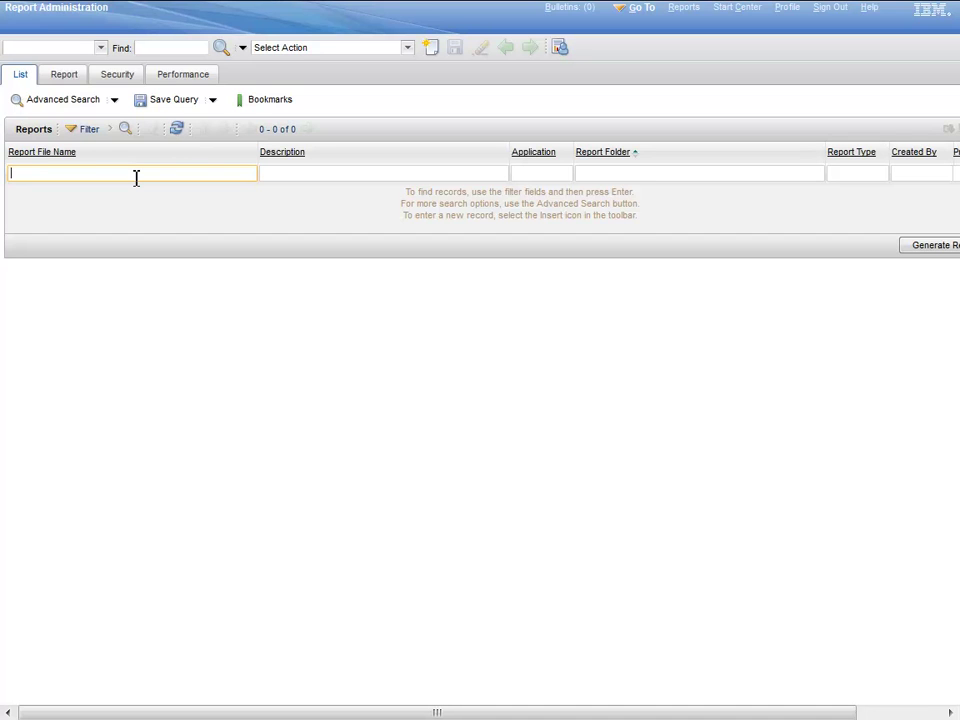
key(Return)
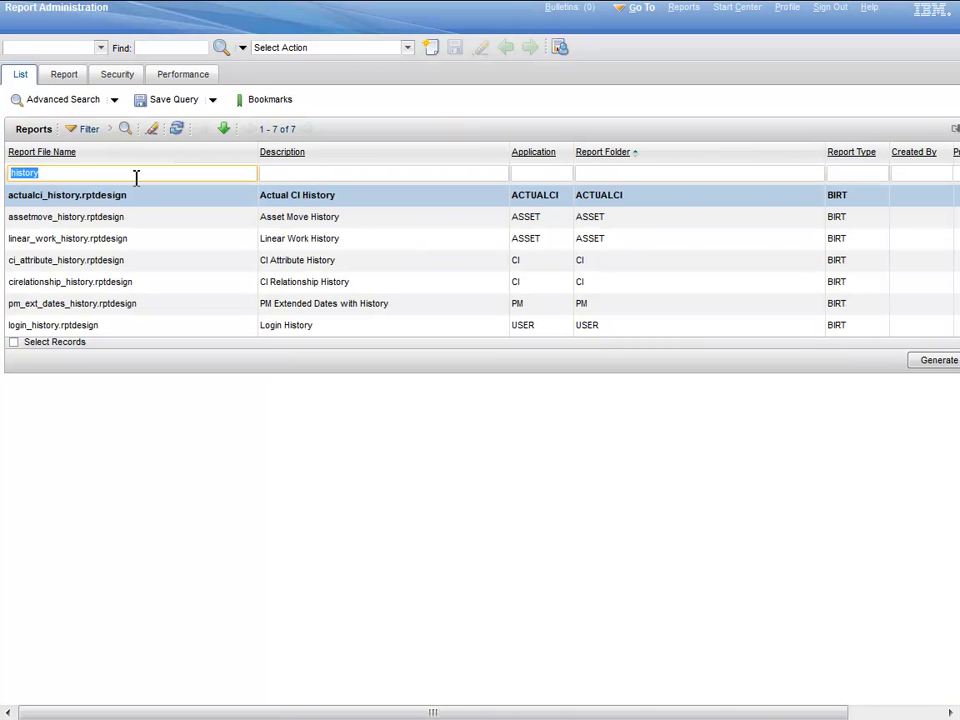
key(BackSpace)
click(301, 174)
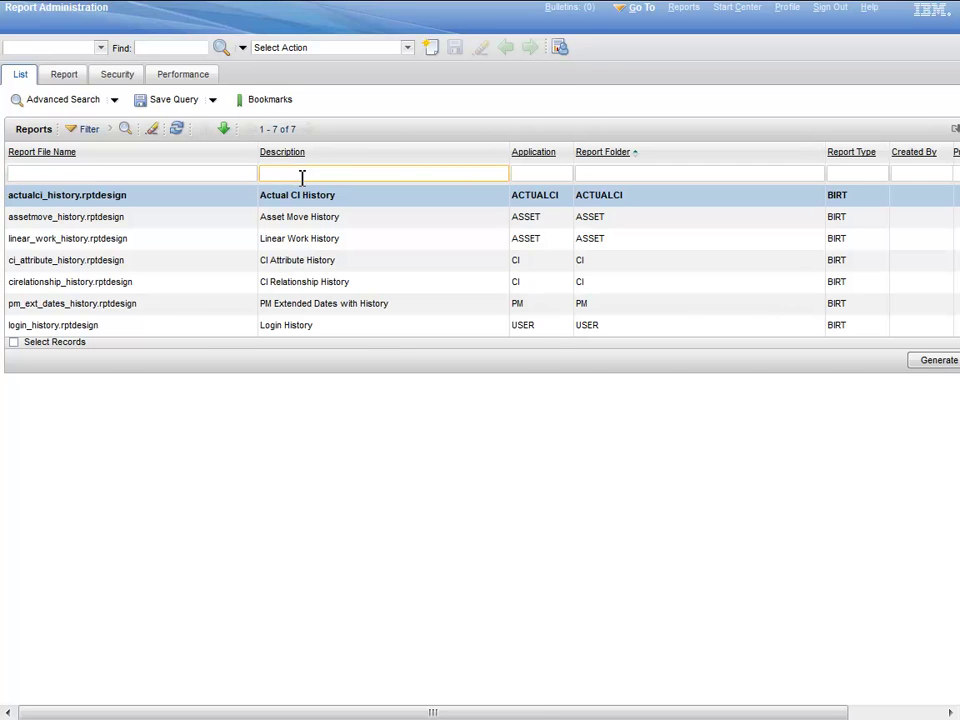
text(hours)
key(Return)
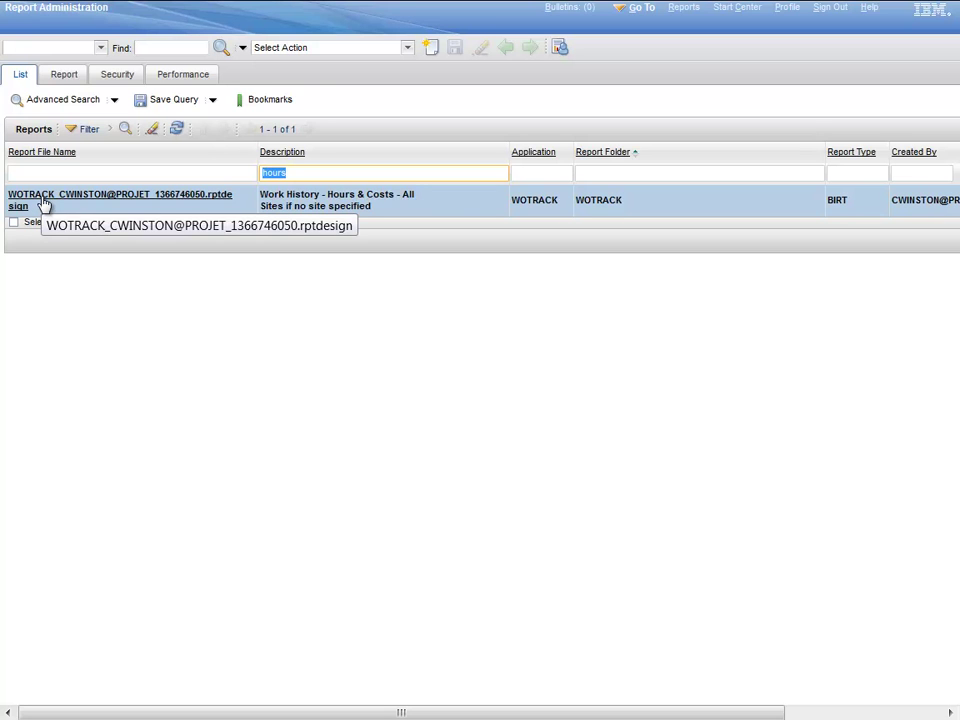
Inspect the report's Earliest REPORT Date and Site ID parameter details, then go back to the Start Center.
click(44, 204)
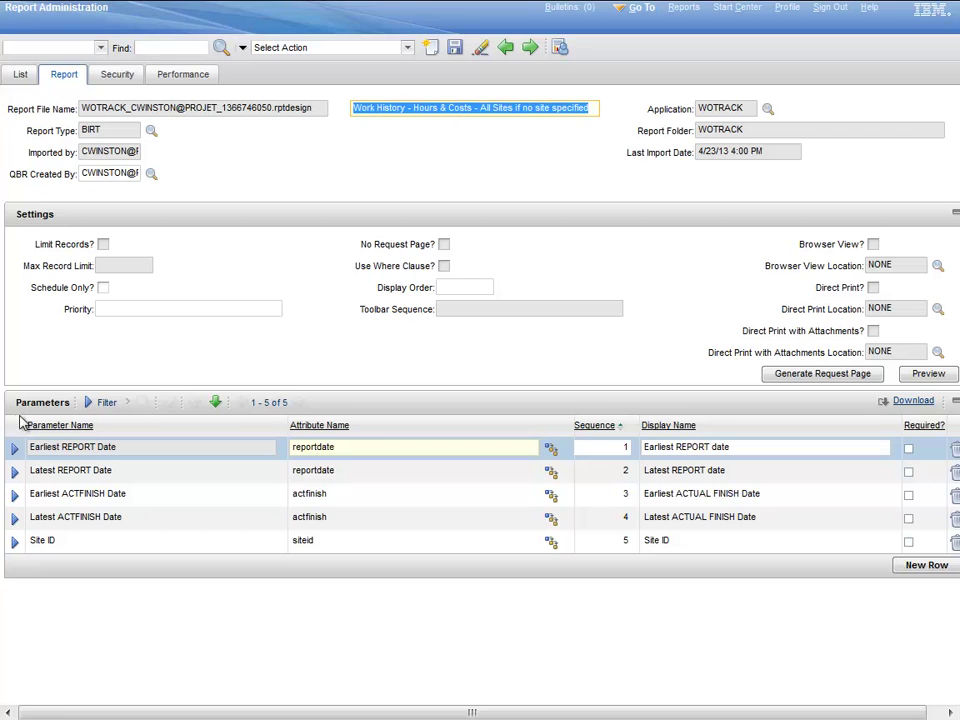
click(15, 452)
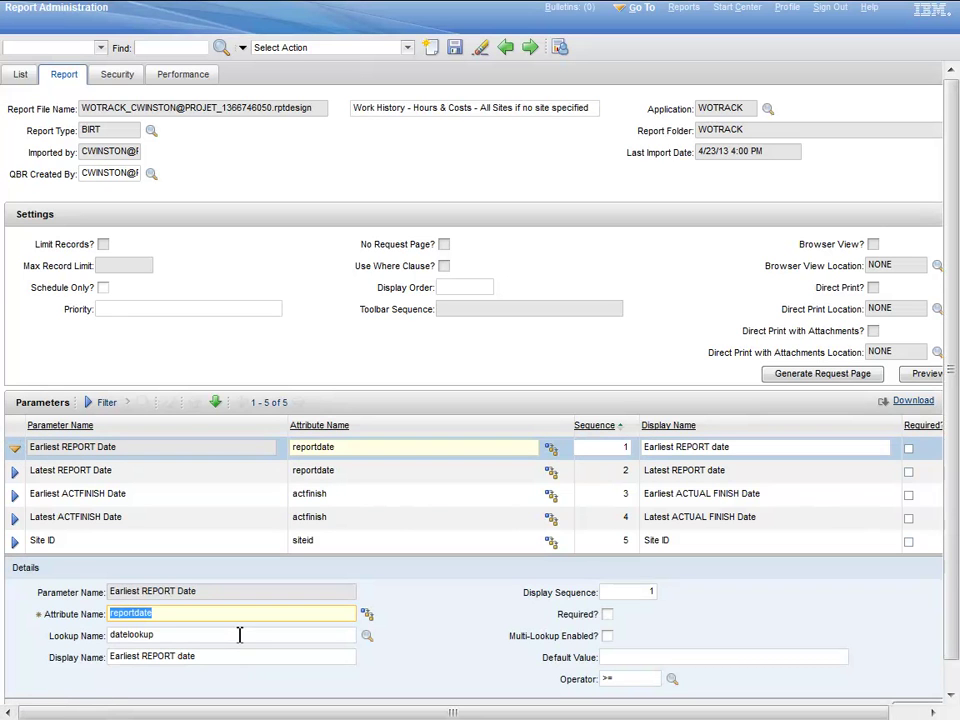
click(367, 636)
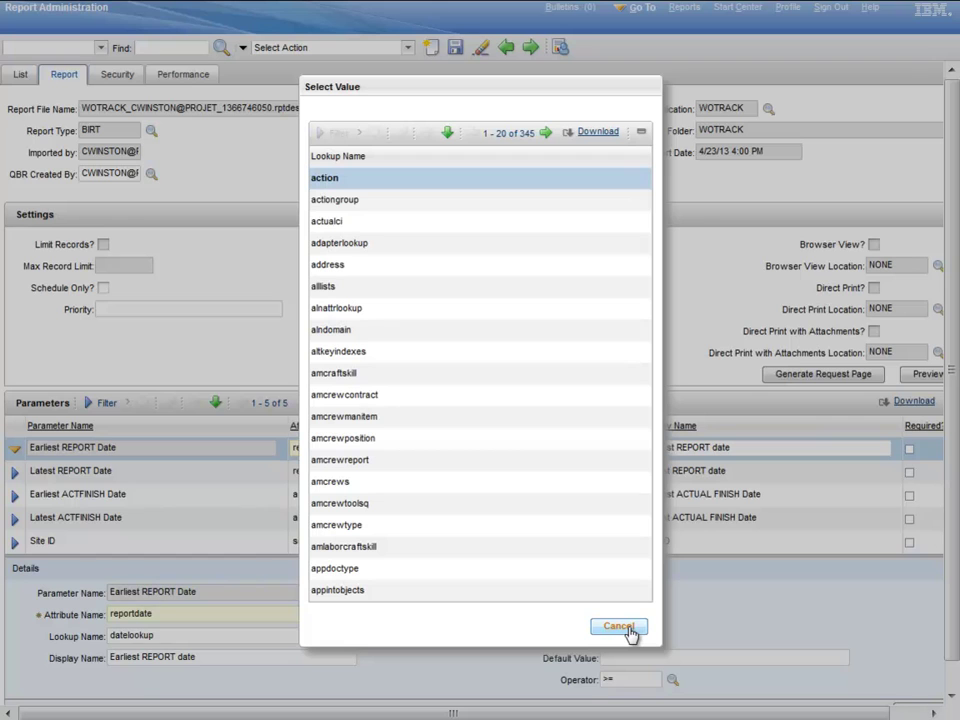
click(619, 627)
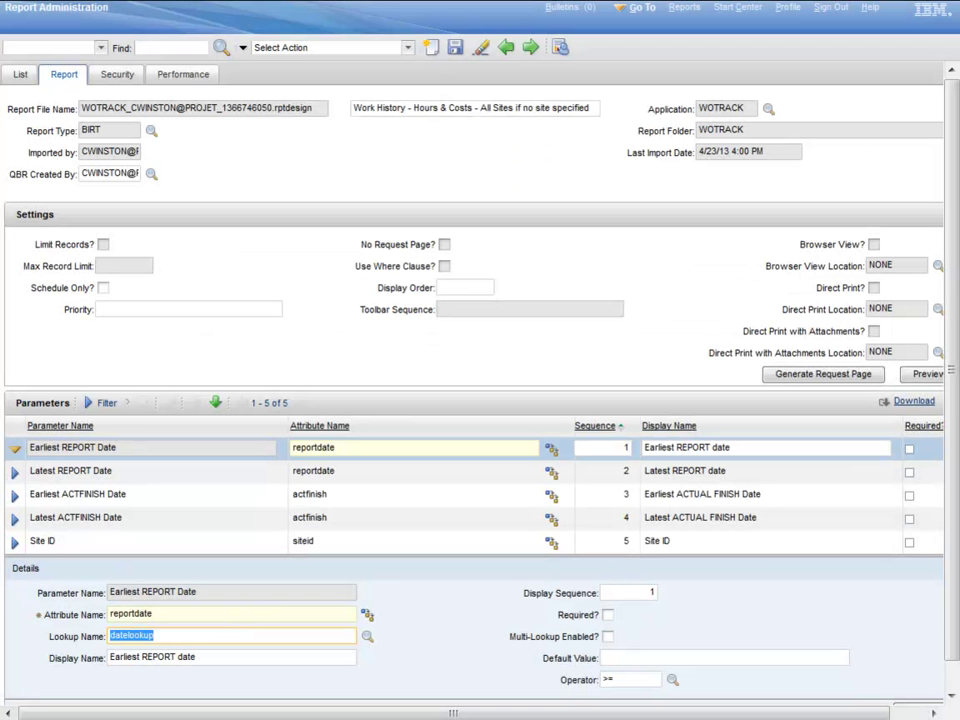
click(15, 543)
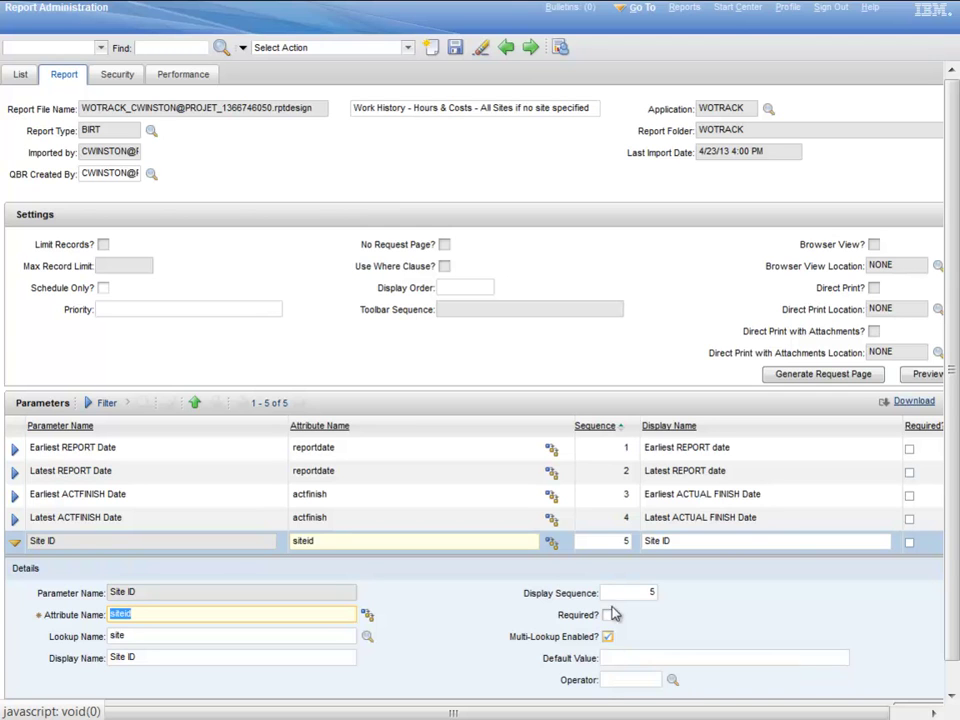
click(740, 8)
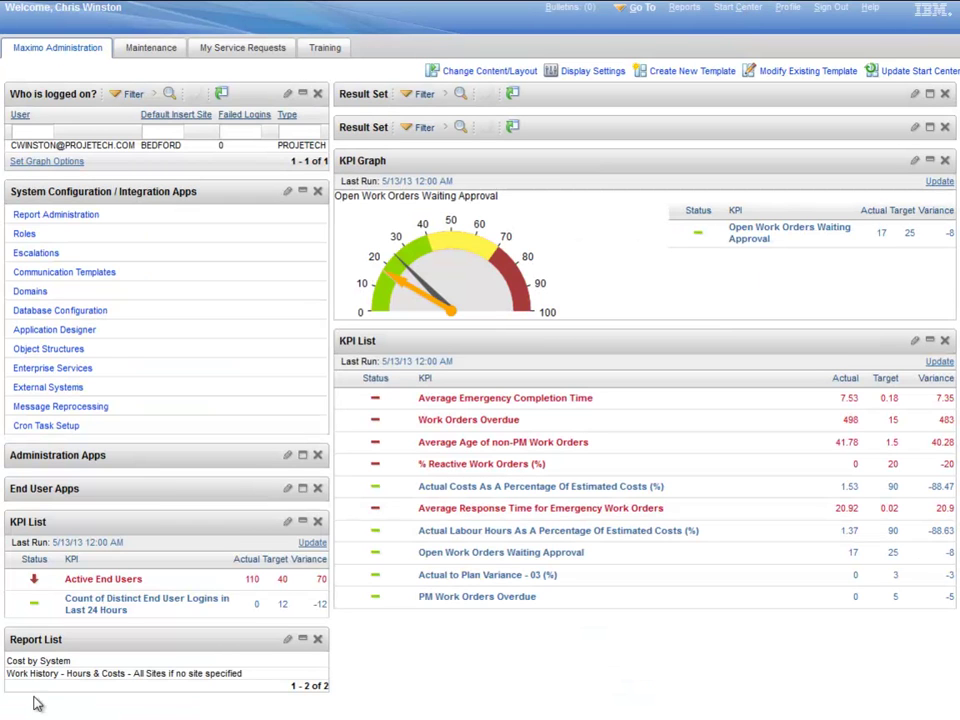
Open the Work History report request with dates 1/1/1998 to 5/15/13.
click(60, 674)
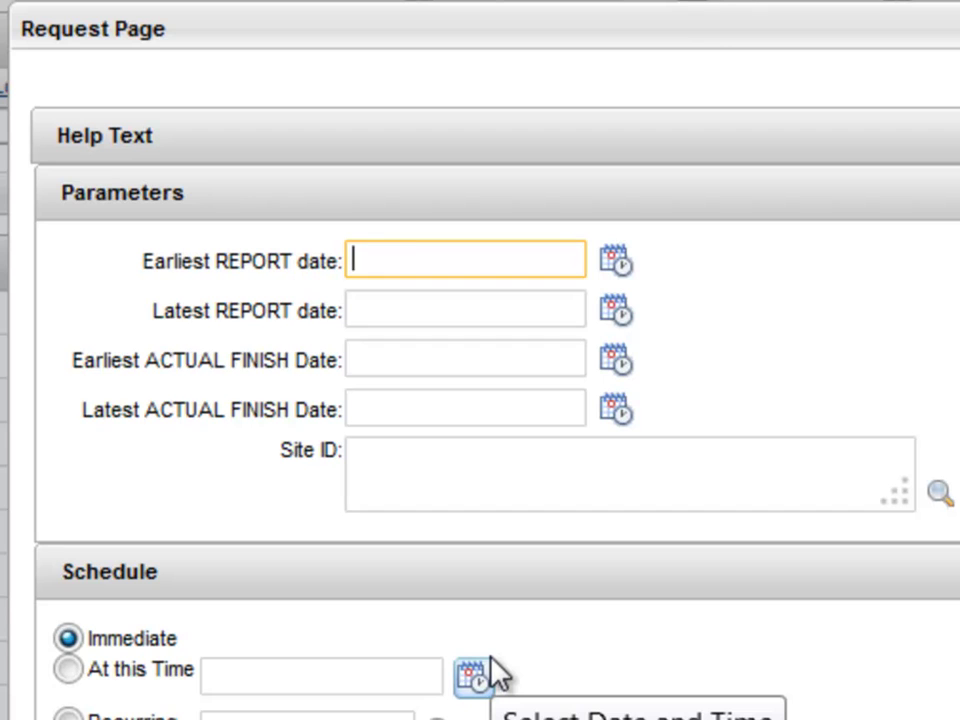
text(1/1/199)
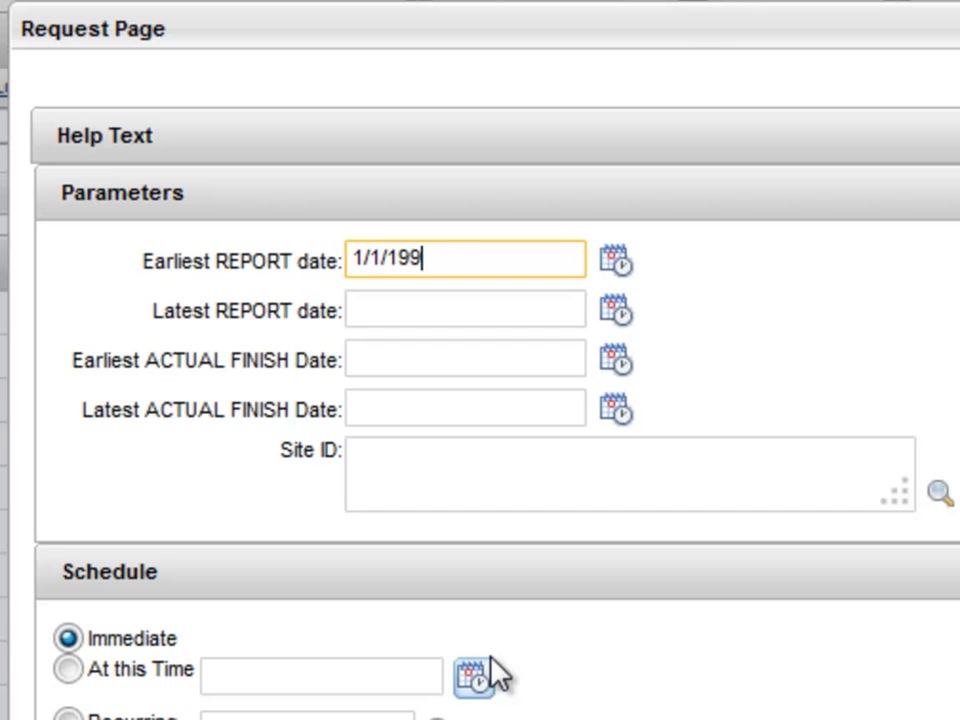
text(8)
key(Tab)
text(5/)
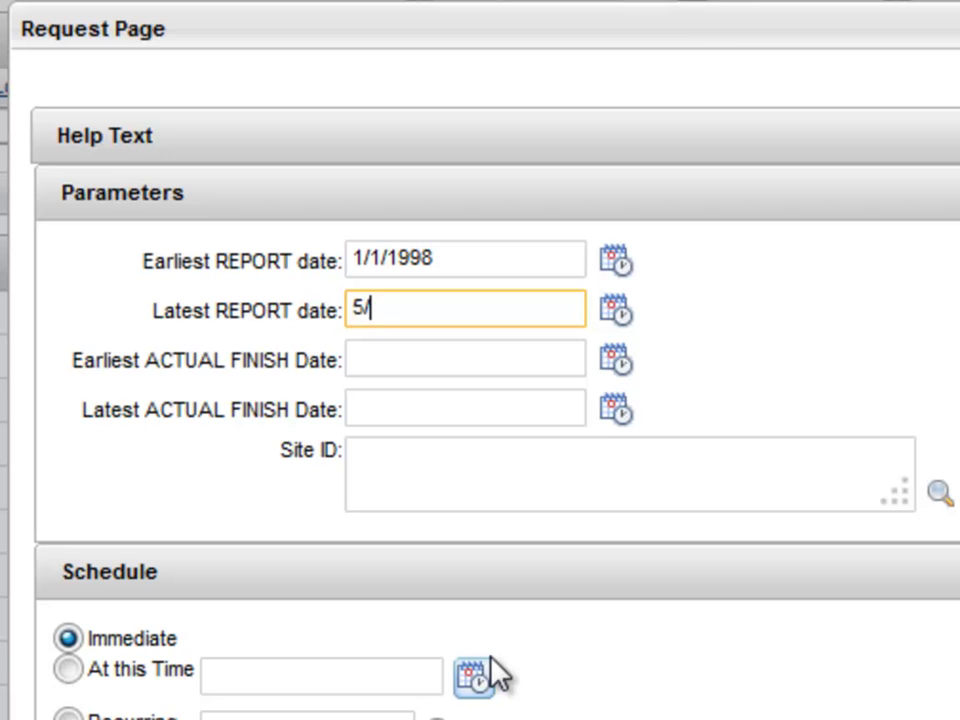
text(15/13)
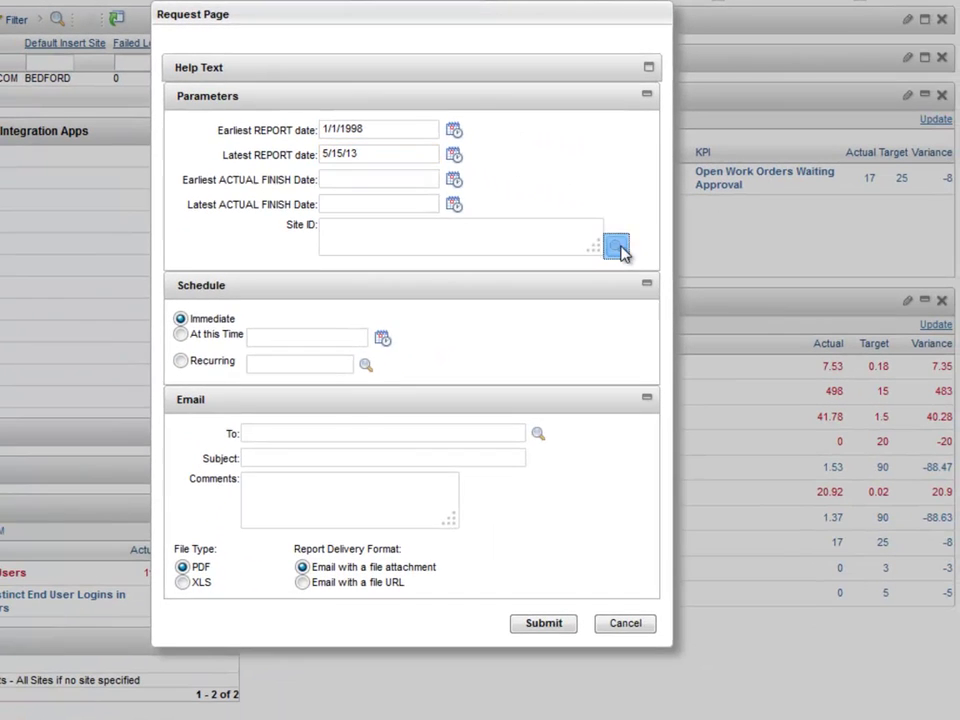
Choose sites BEDFORD, LAREDO, MCLEAN and TEXAS in the Site ID lookup and confirm.
click(617, 247)
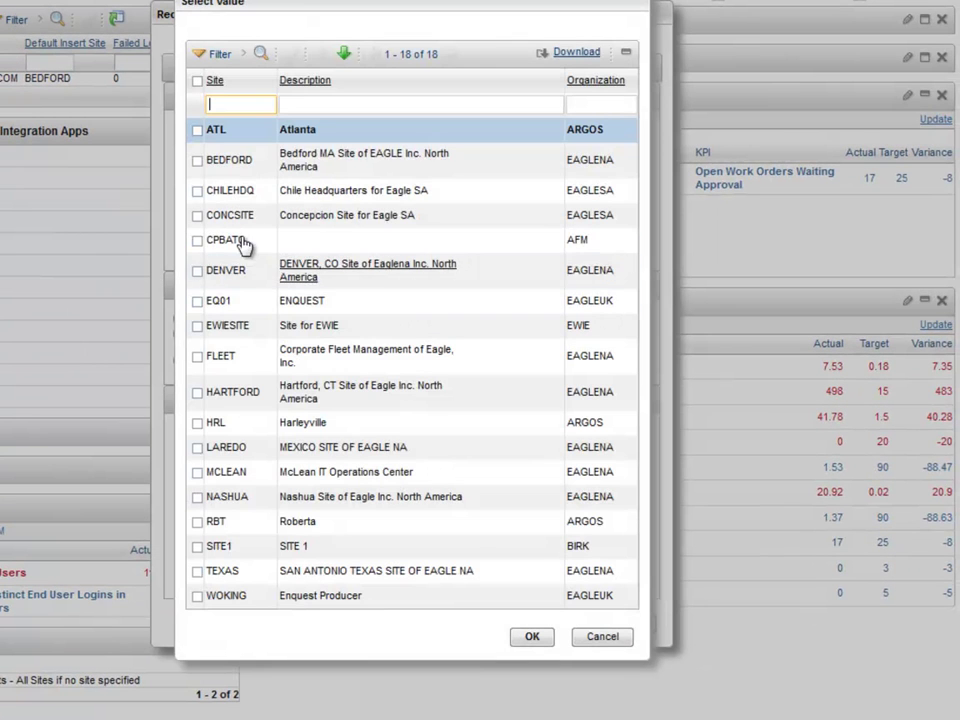
click(198, 162)
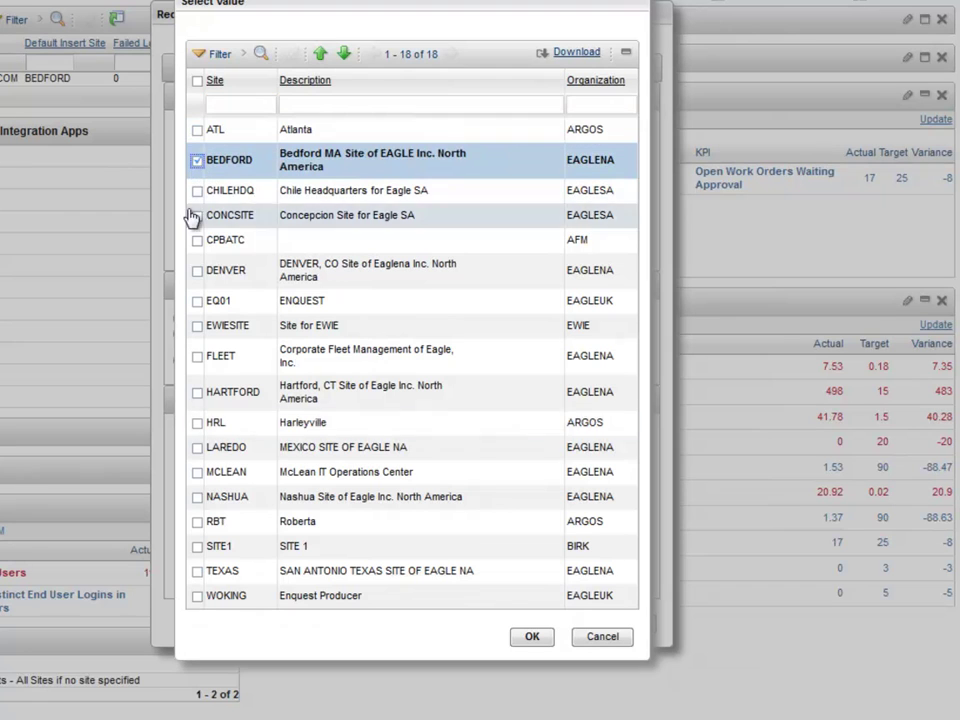
click(197, 449)
click(197, 473)
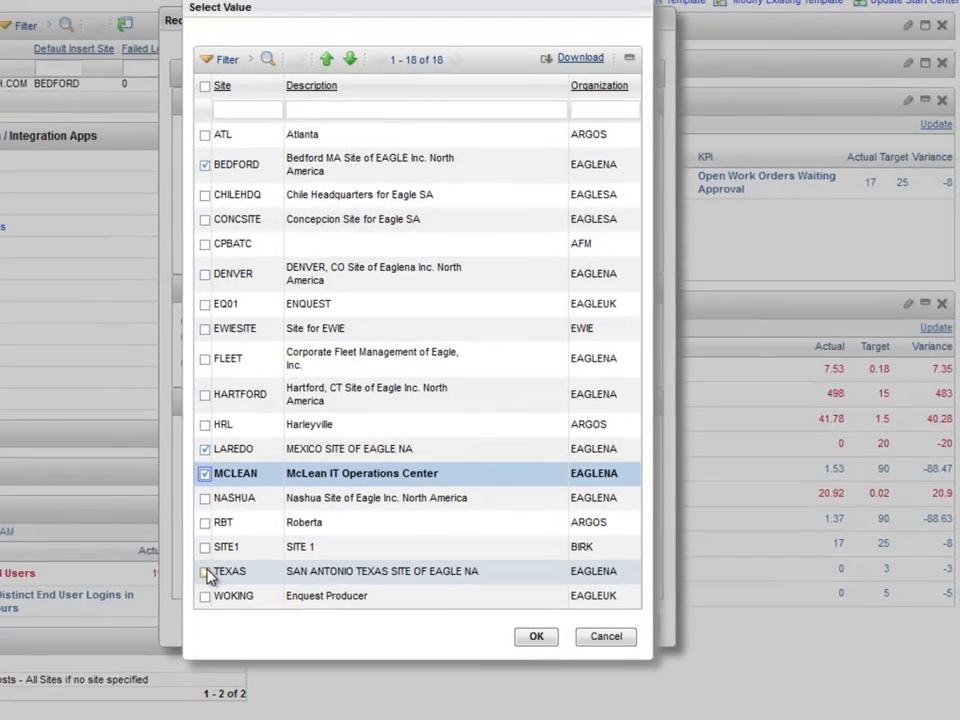
click(205, 573)
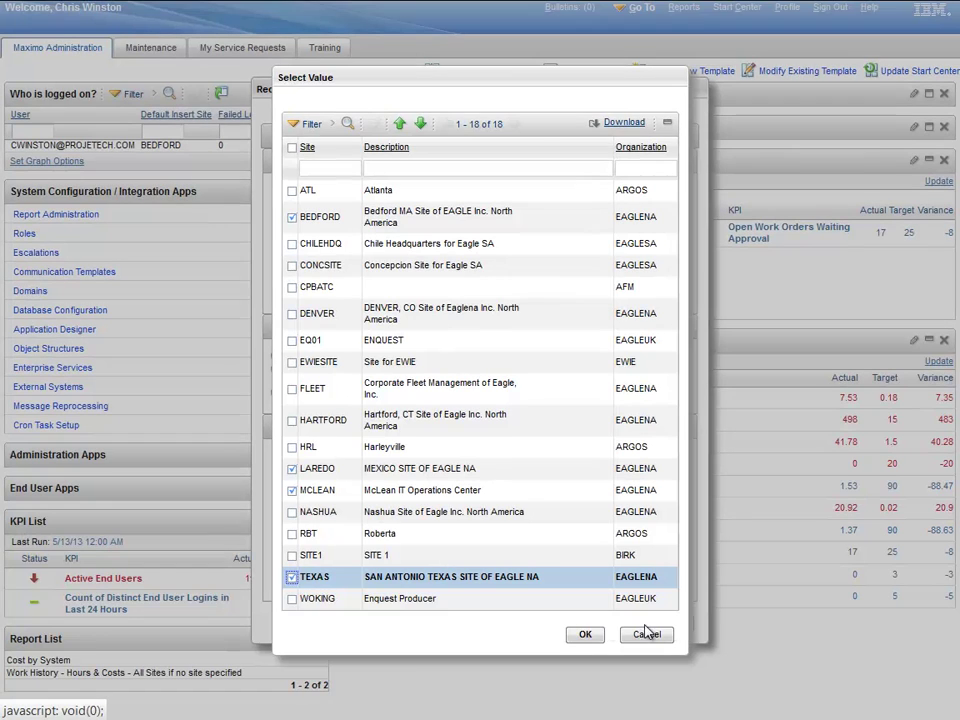
click(537, 636)
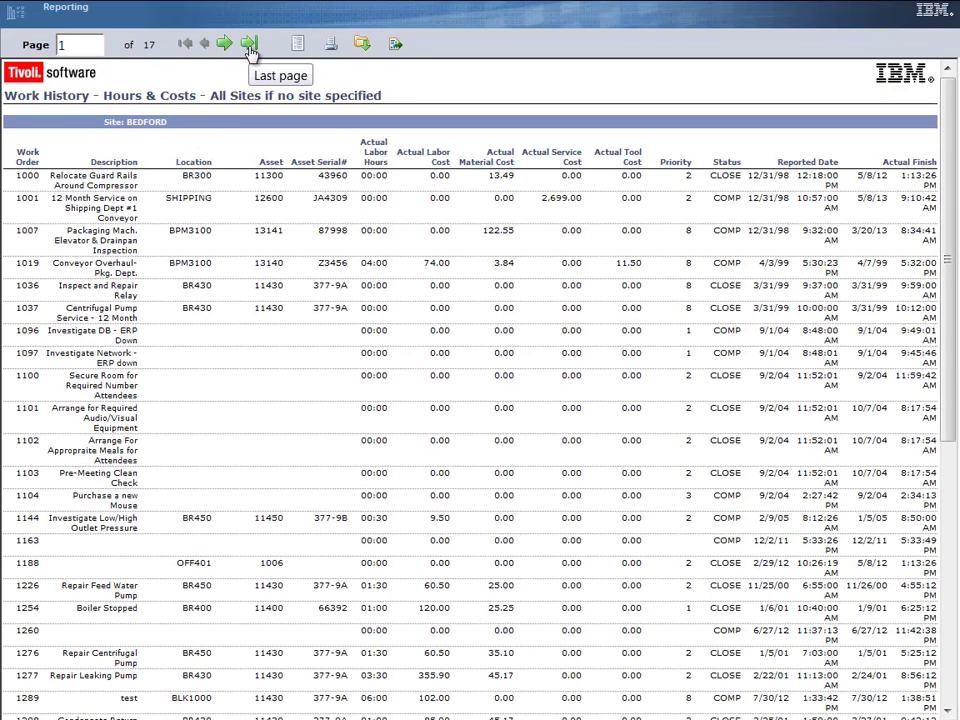
Browse the report's last page and page 10, then highlight the 645-record total on page 17.
click(250, 46)
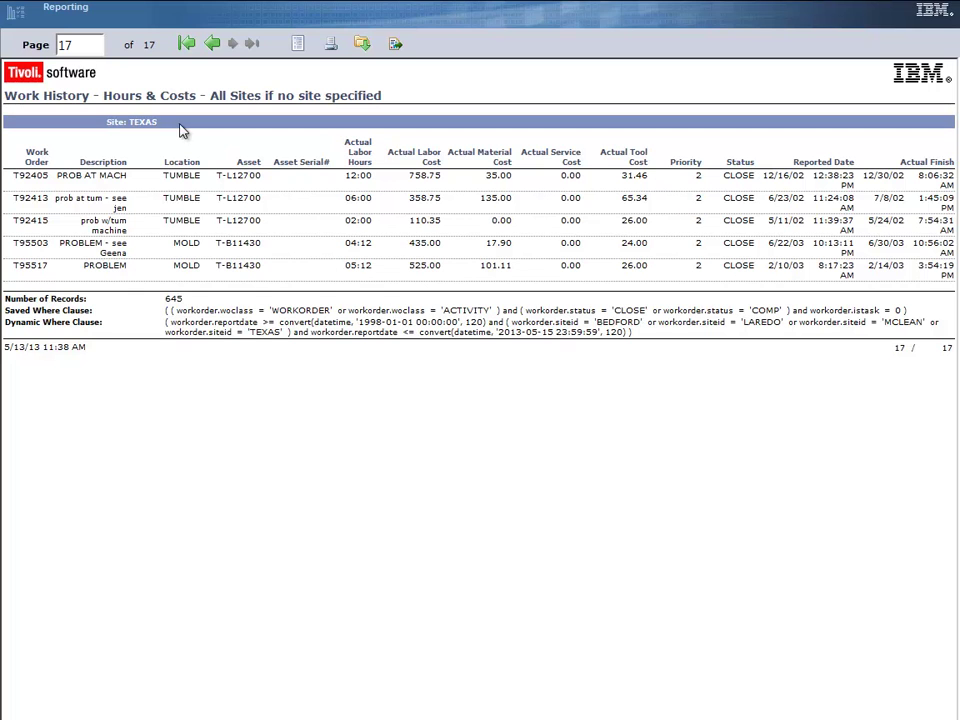
drag(66, 41, 17, 44)
text(10)
key(Return)
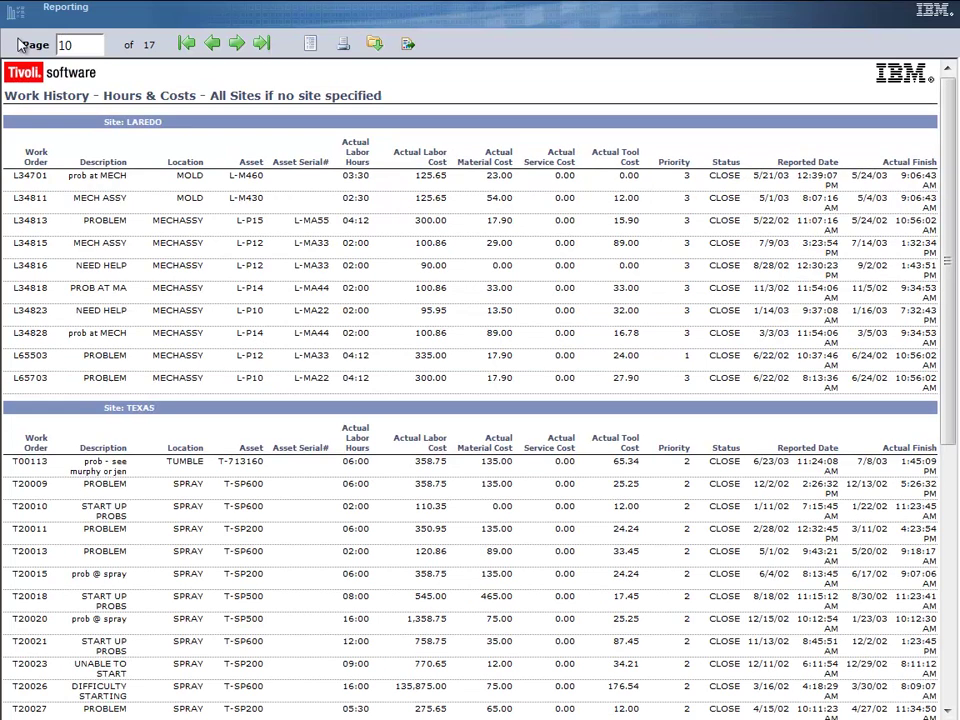
click(262, 46)
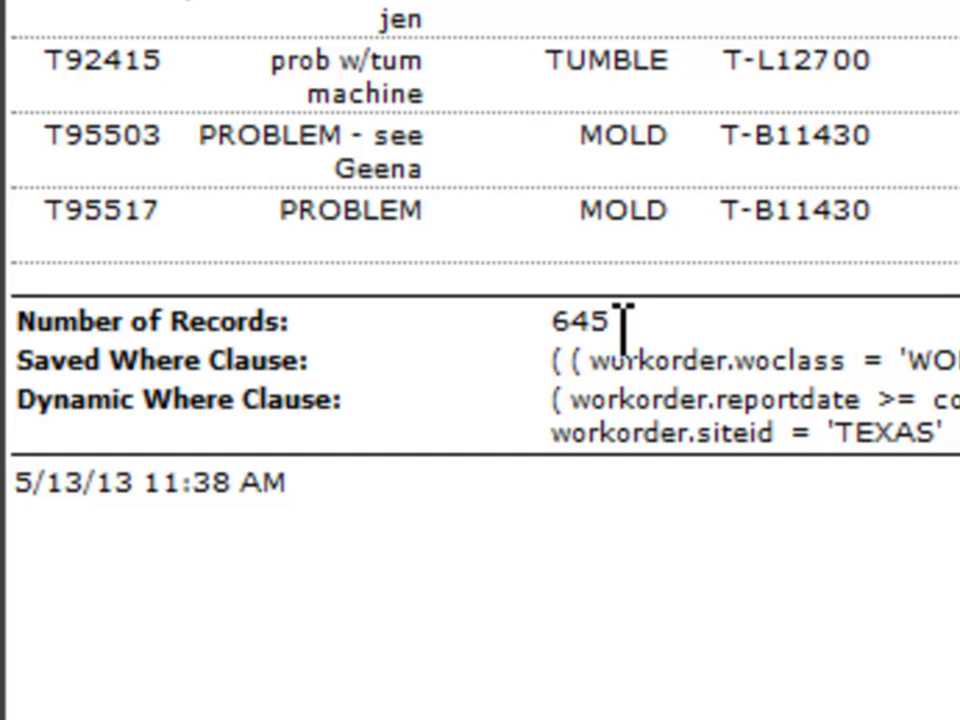
drag(614, 322, 561, 317)
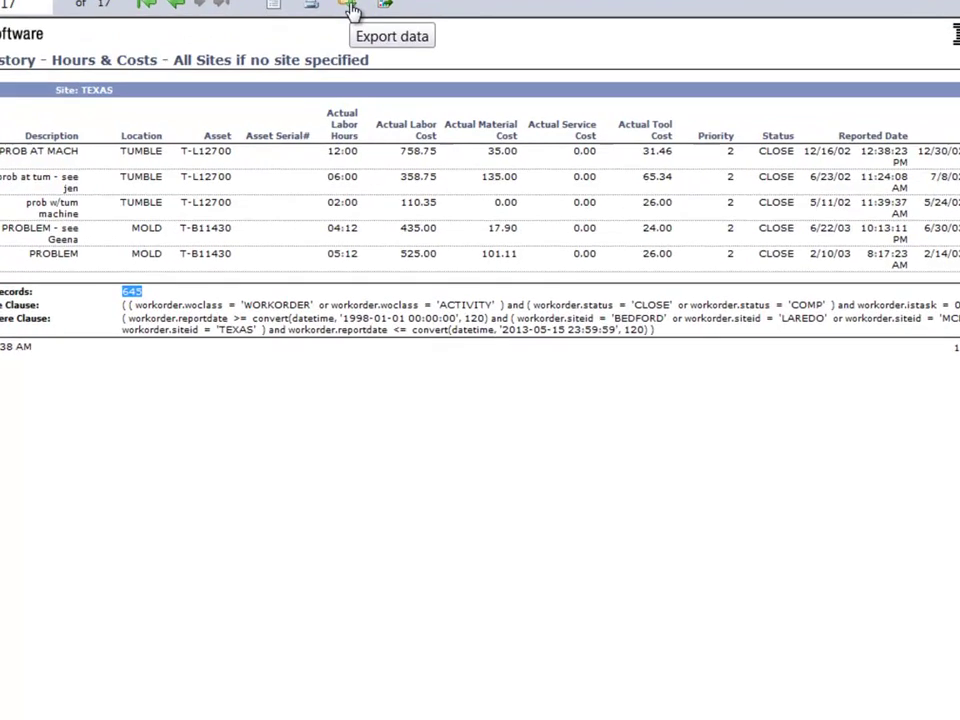
In the CSV Export Data dialog, select all columns, then remove total_rec and params_where.
click(364, 47)
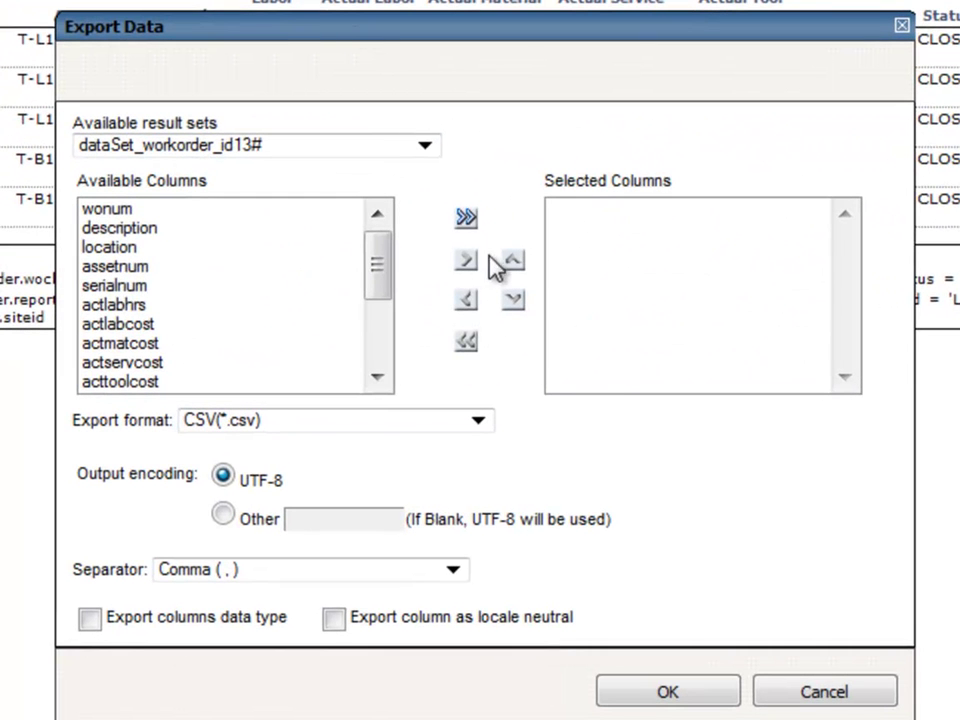
click(466, 217)
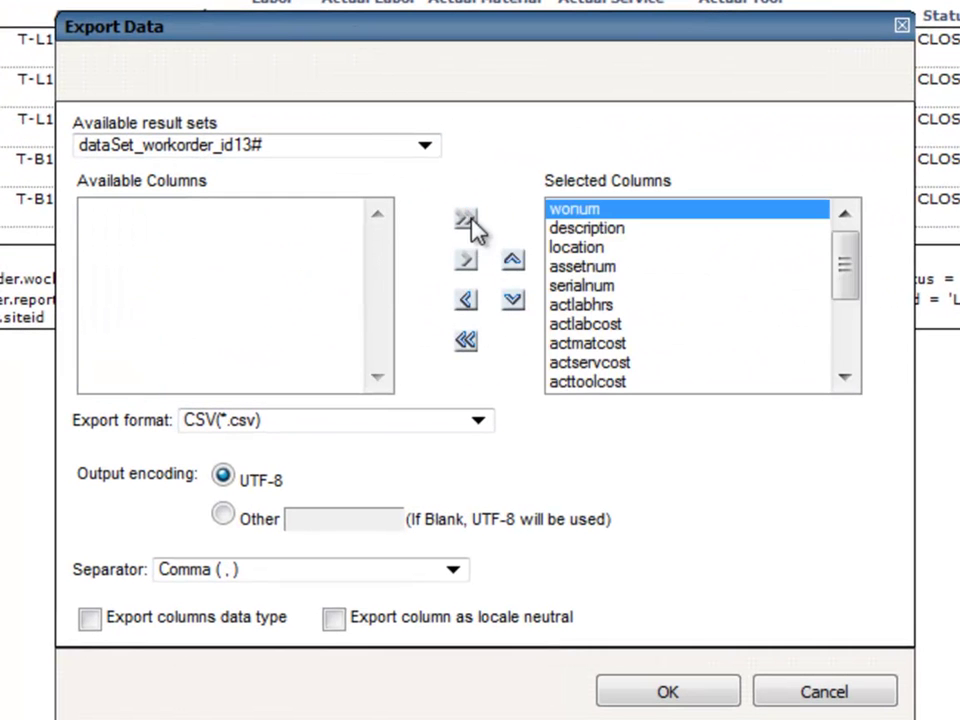
drag(848, 295, 836, 366)
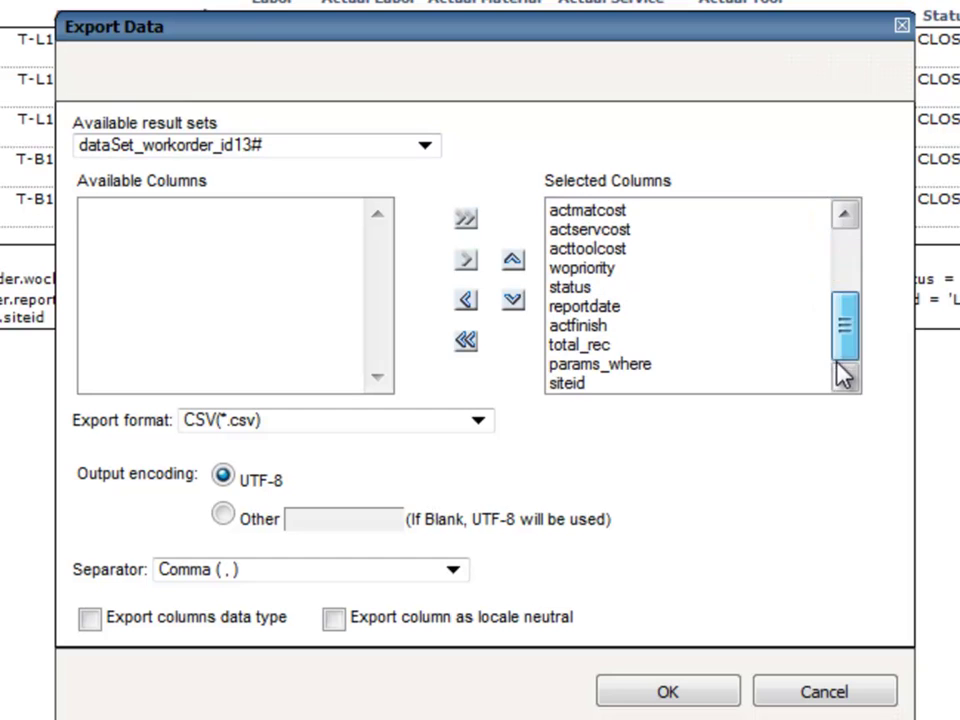
click(605, 350)
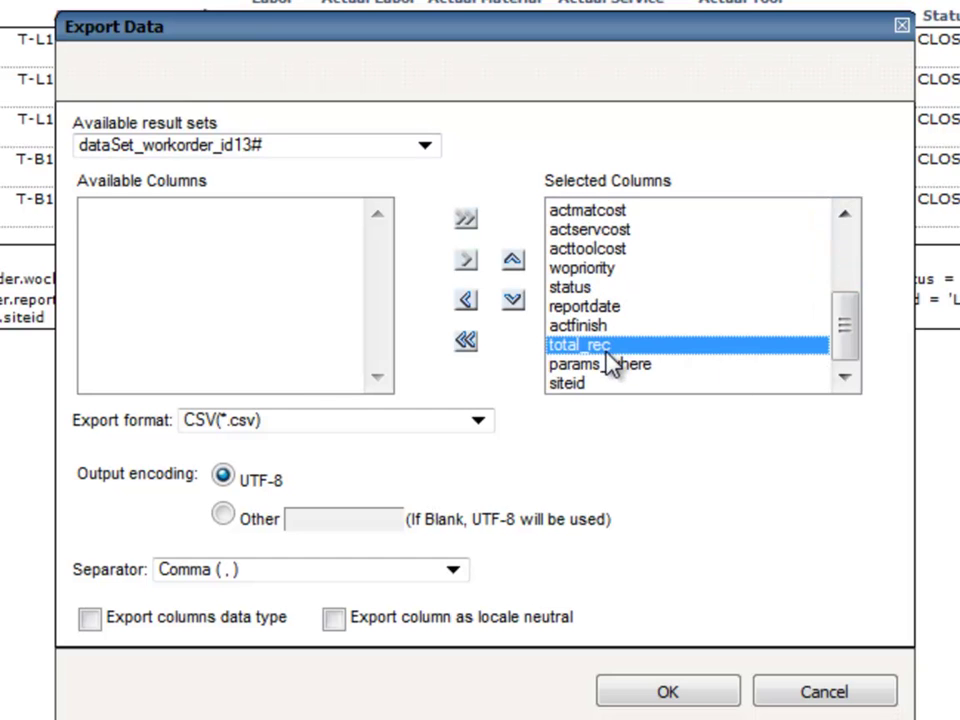
click(466, 300)
click(846, 360)
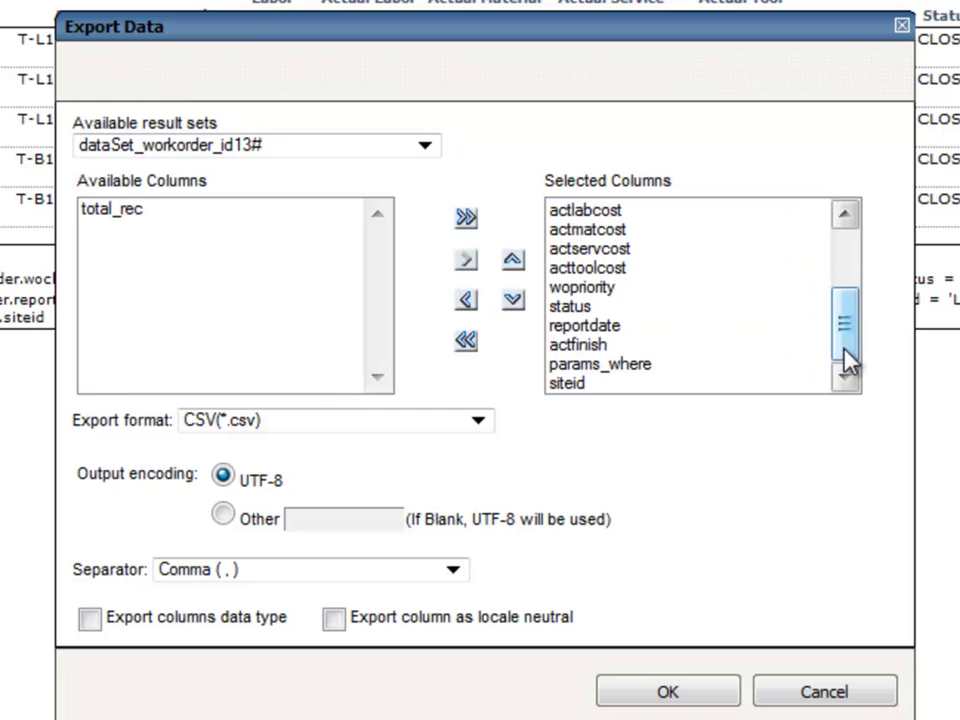
click(615, 366)
click(466, 300)
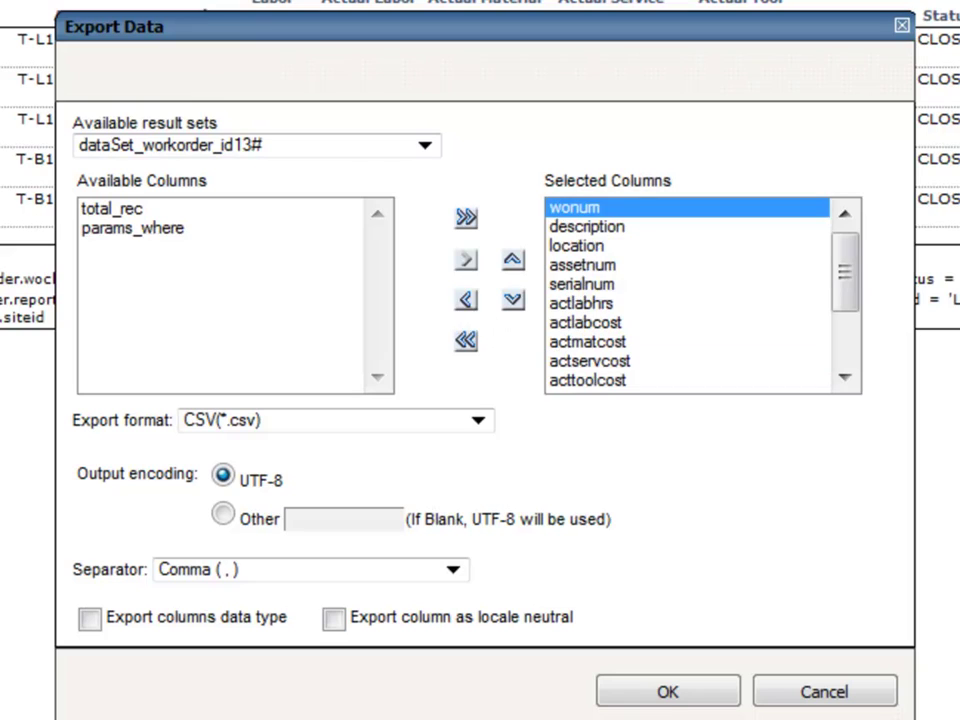
Export the report data to CSV and open the download with Microsoft Excel.
click(668, 692)
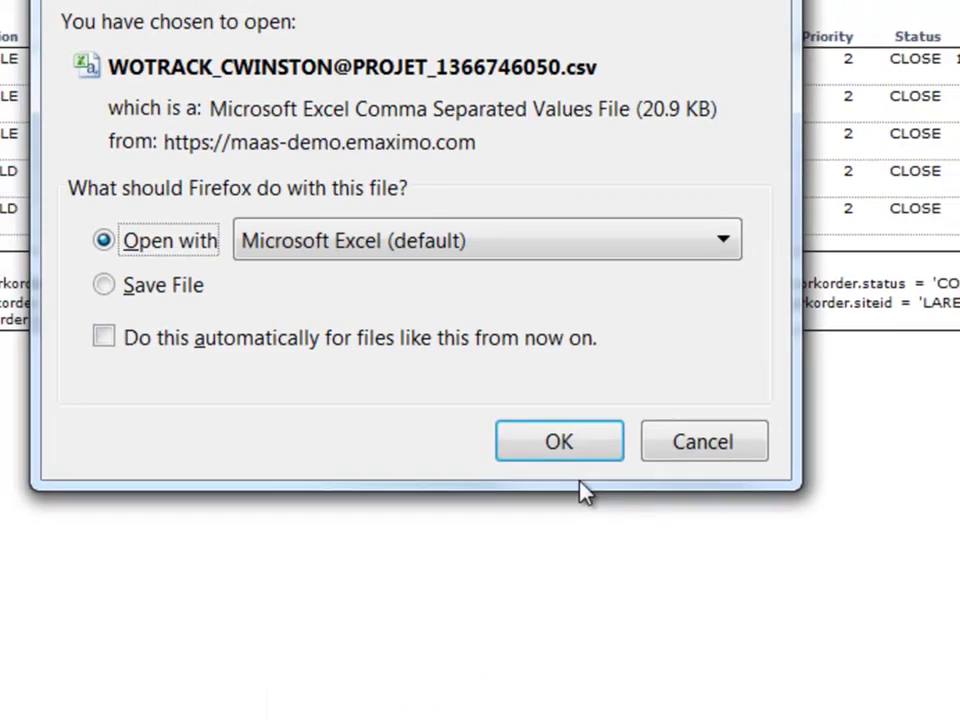
click(562, 444)
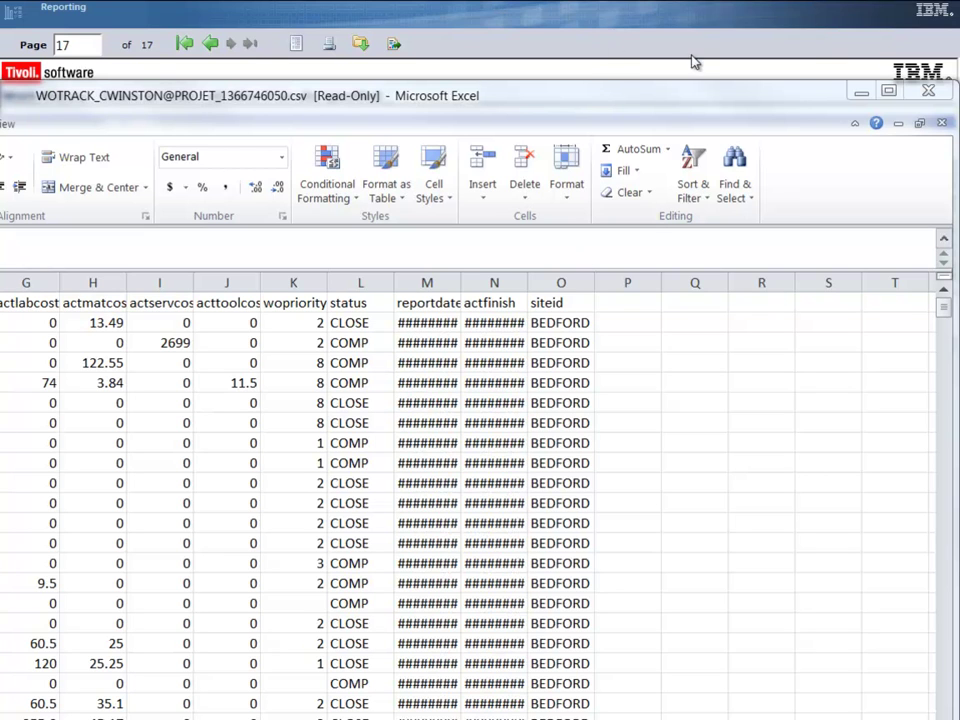
Maximize Excel, zoom out to 80%, and widen columns M and N to show full dates.
click(896, 94)
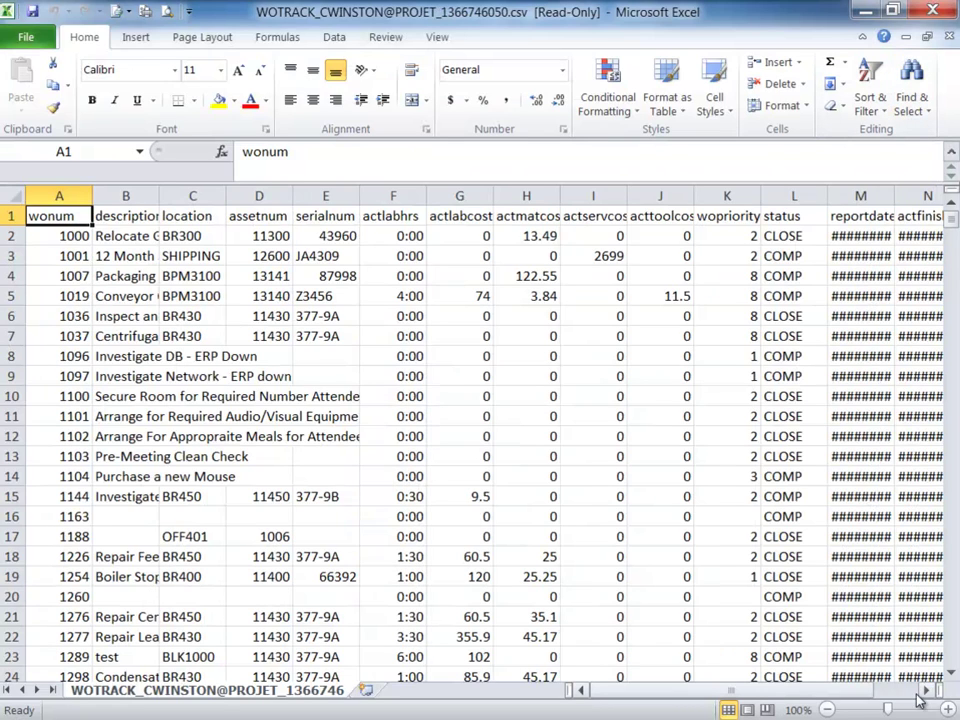
click(826, 709)
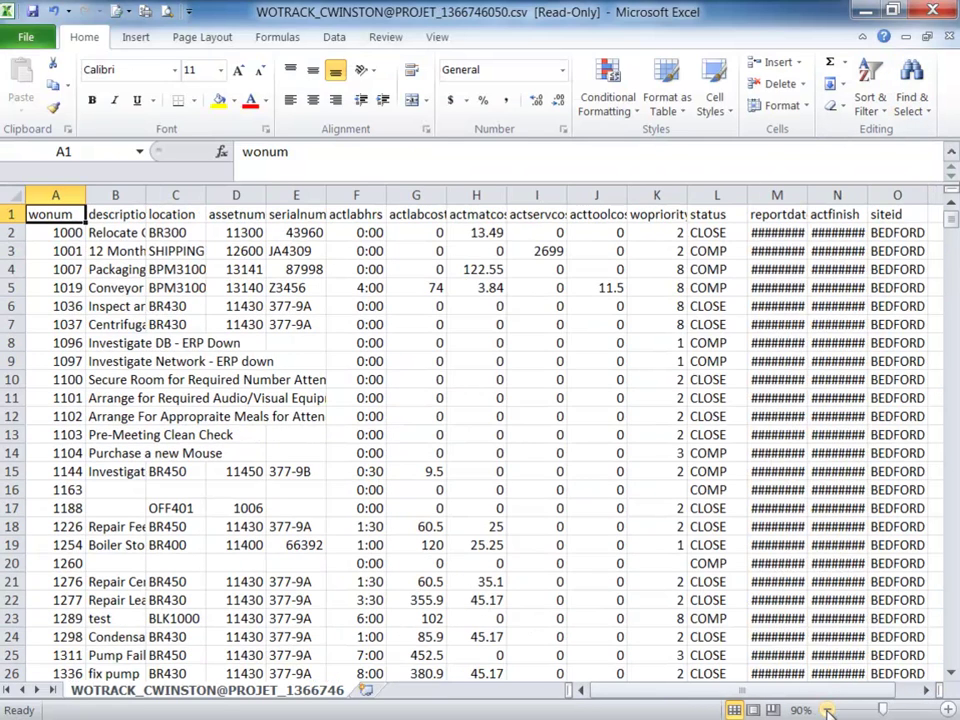
drag(770, 195, 873, 201)
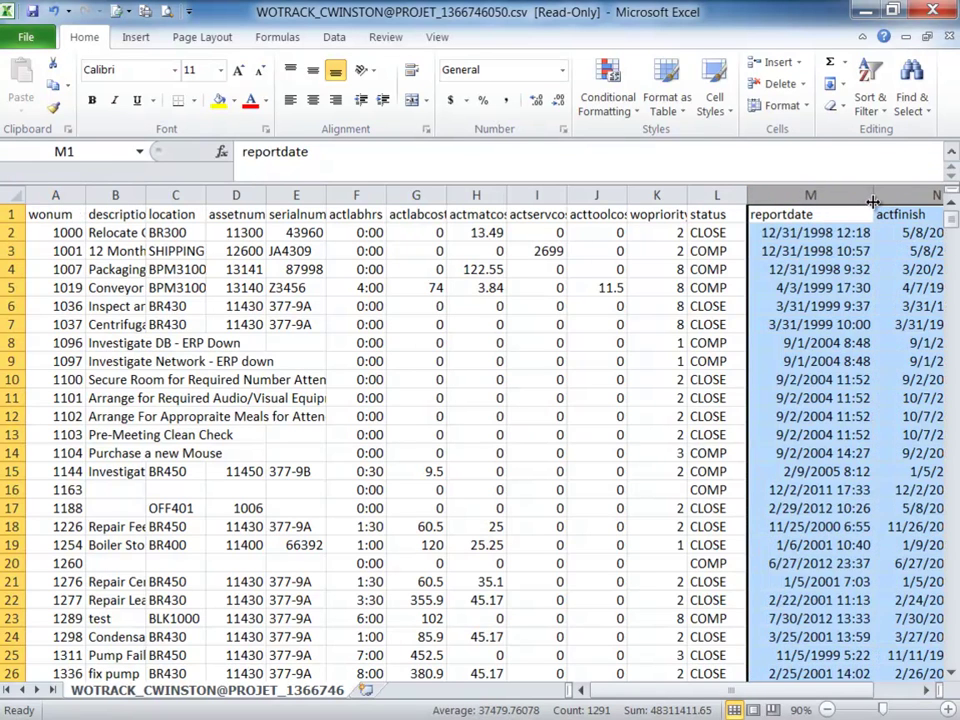
click(830, 232)
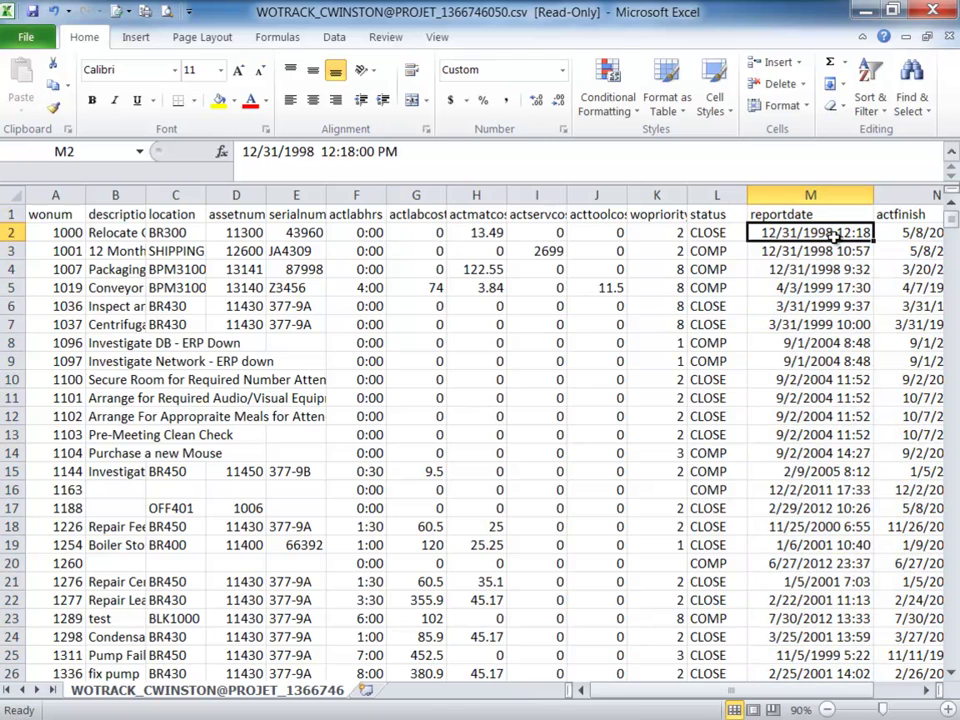
click(828, 709)
click(910, 226)
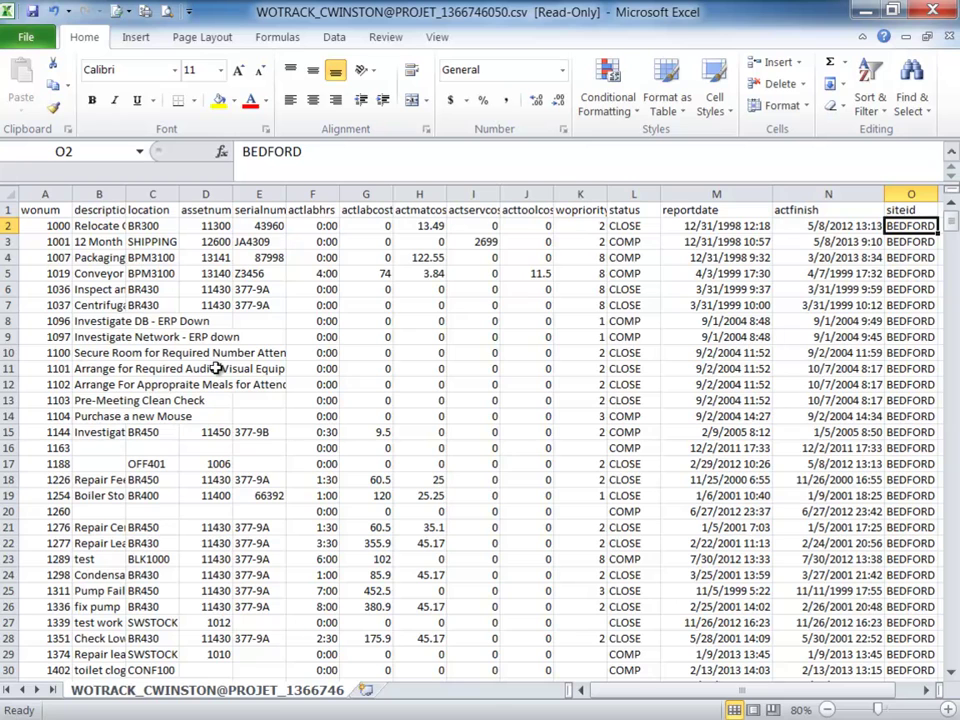
Insert a new column G before actlabcost headed 'act labor hrs decimal', then select G2.
click(365, 193)
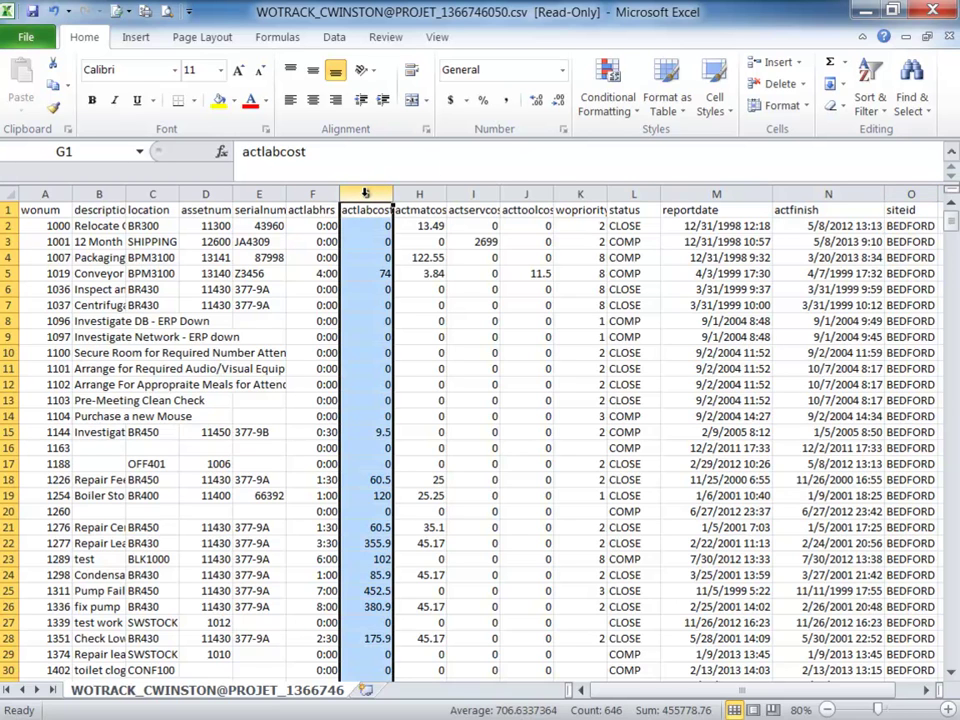
right_click(365, 193)
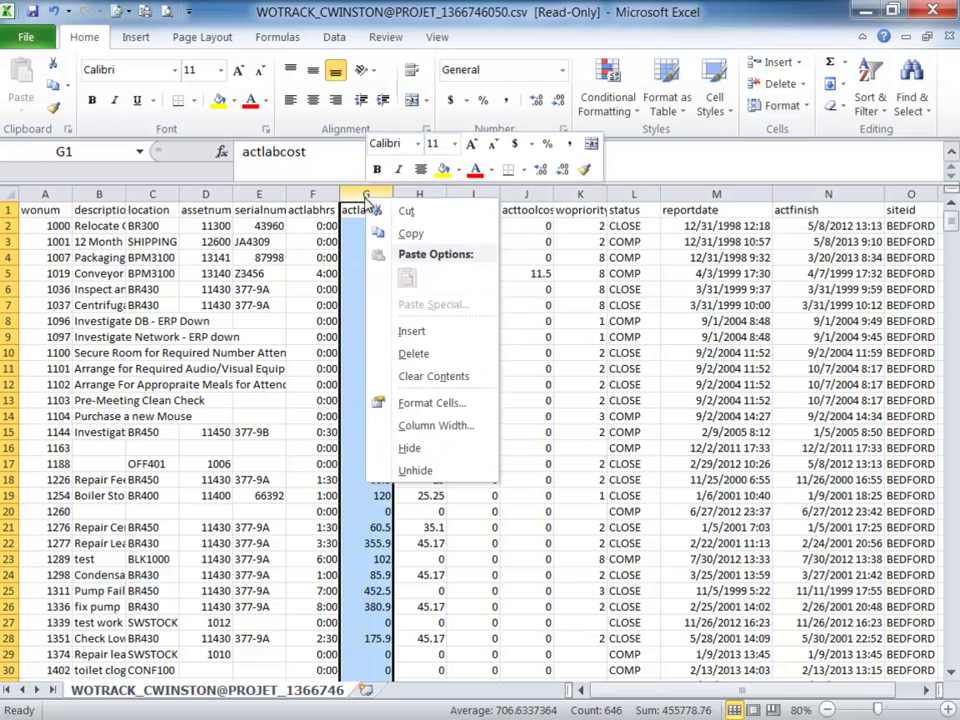
click(418, 331)
click(365, 211)
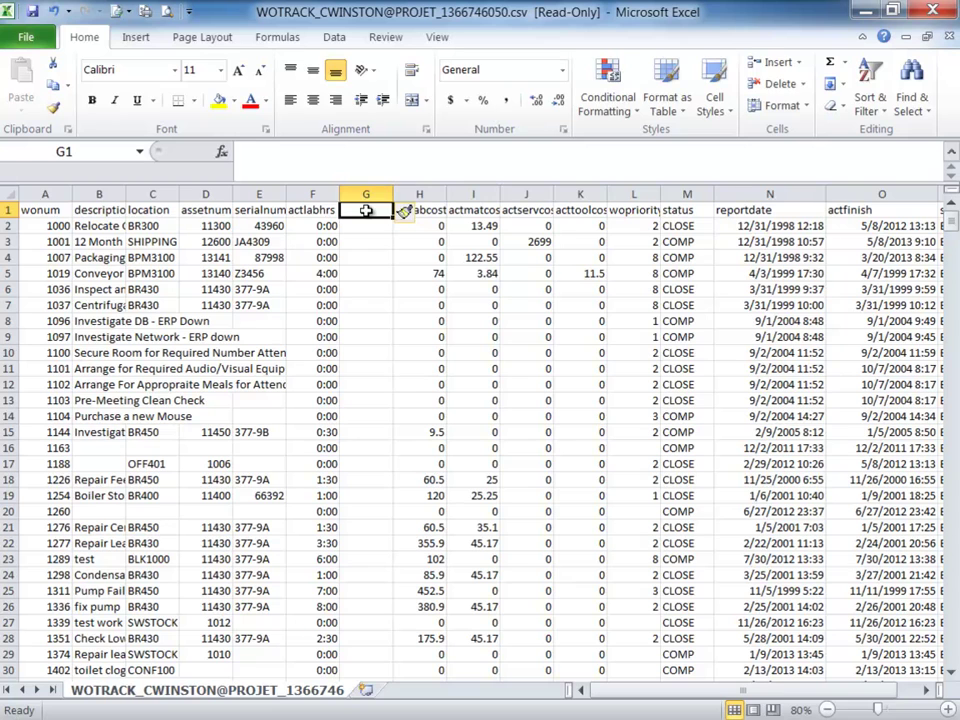
text(act labour)
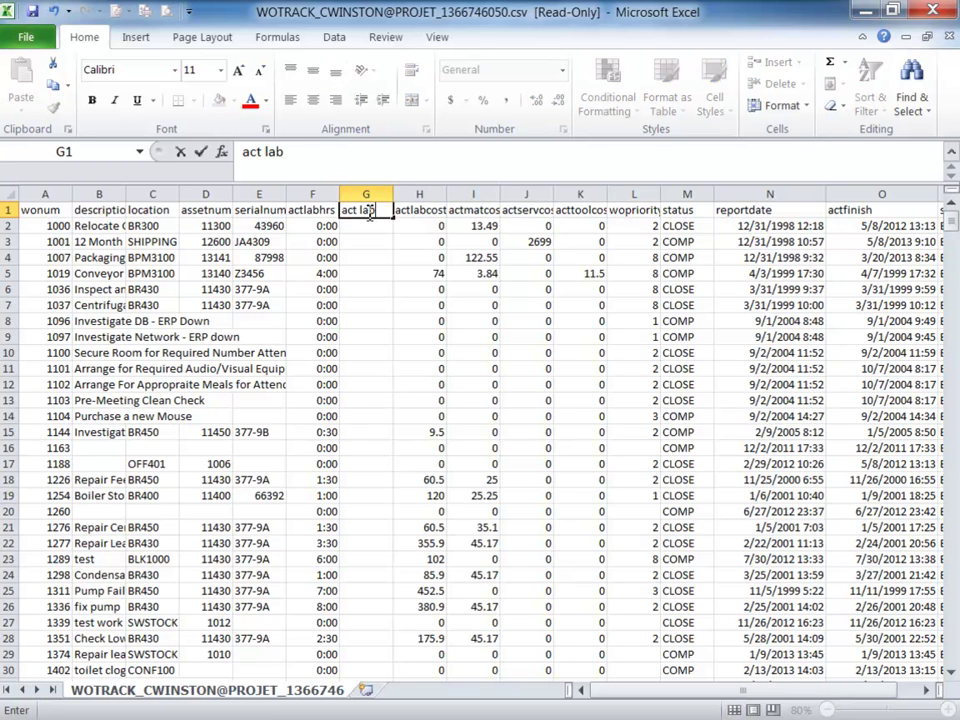
key(BackSpace)
key(BackSpace)
key(BackSpace)
text(r)
key(BackSpace)
text(or h)
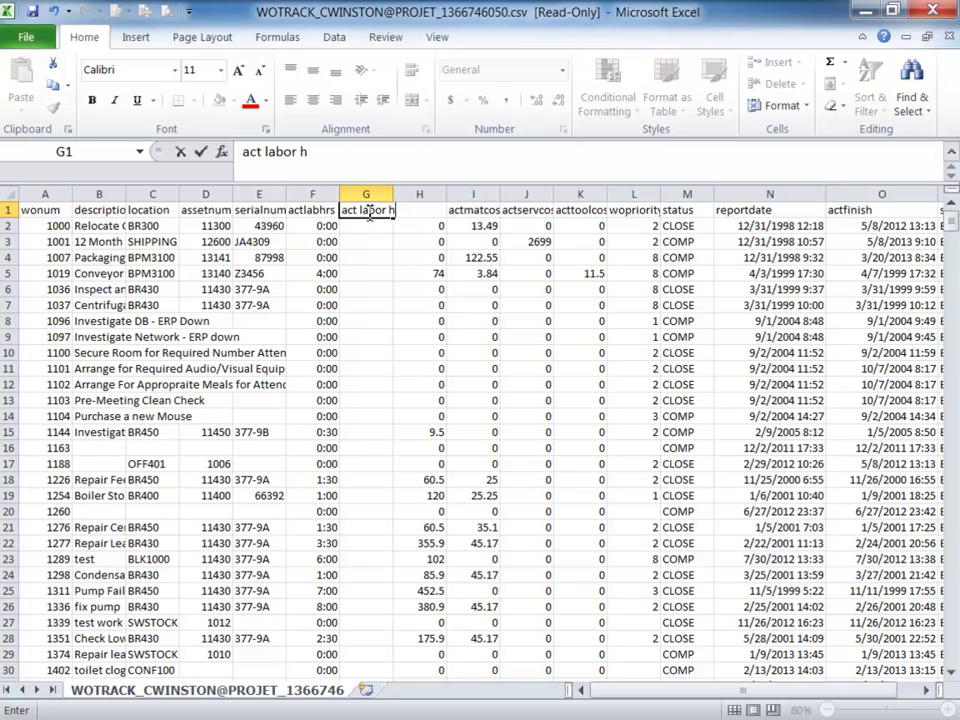
text(rs decima)
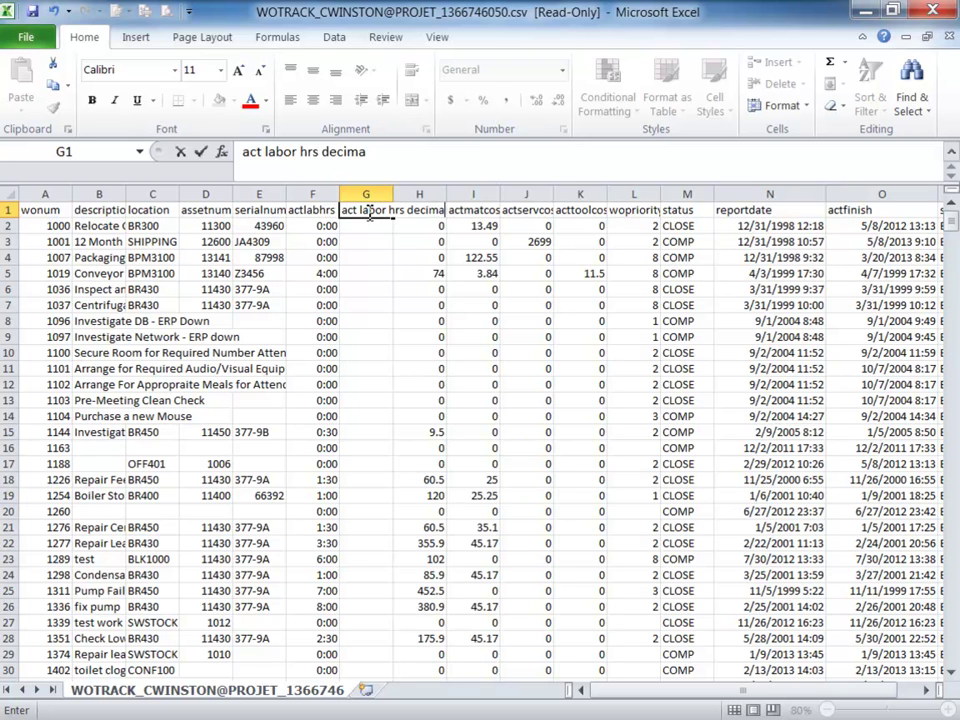
key(Return)
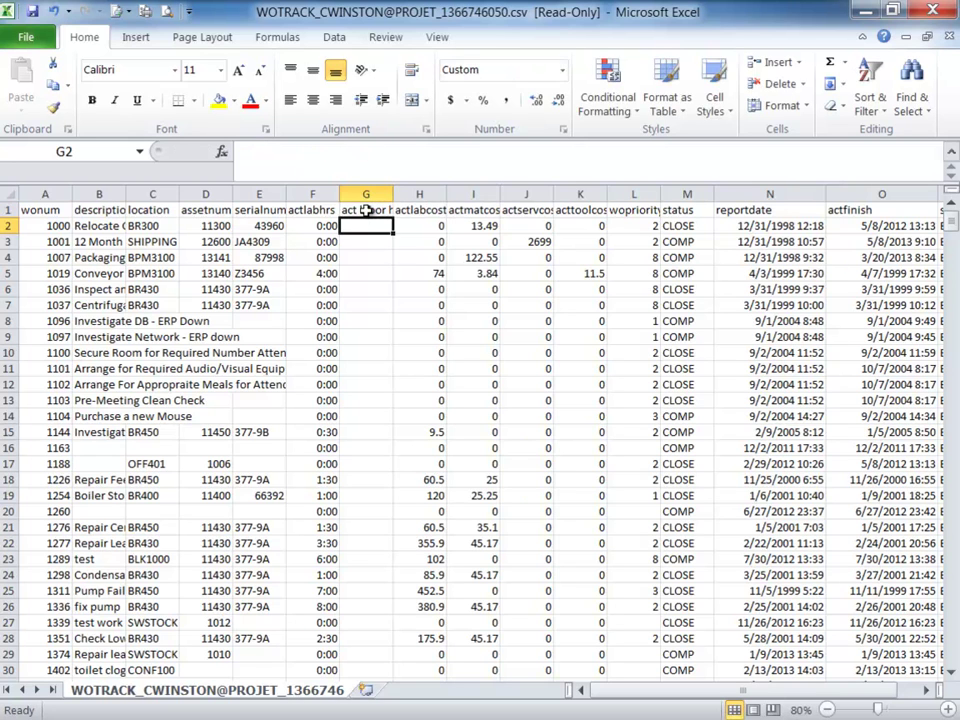
click(320, 226)
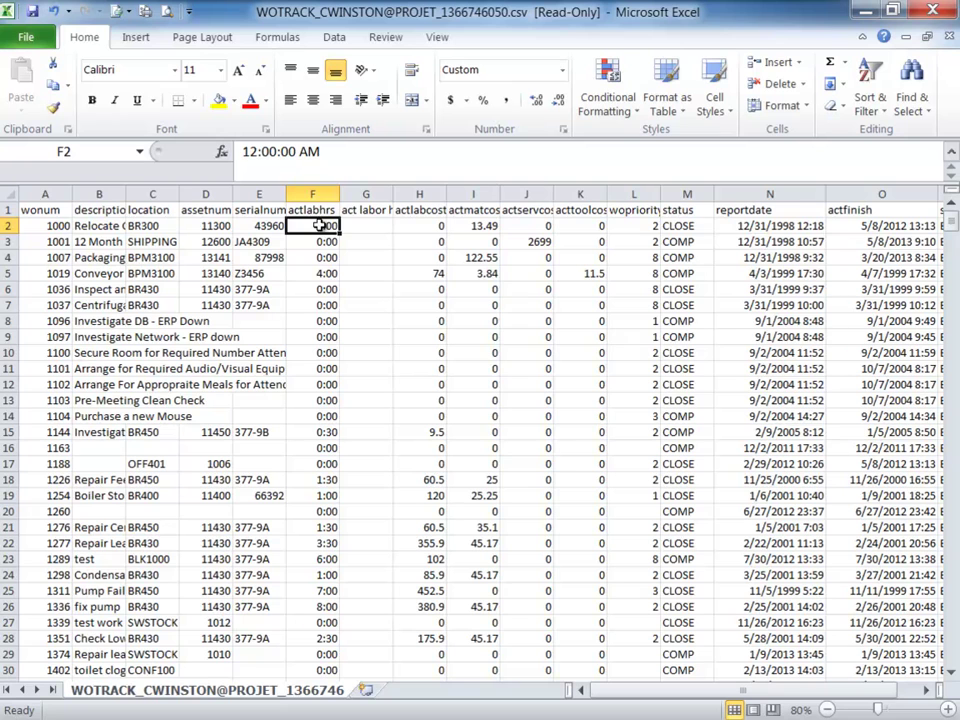
click(369, 225)
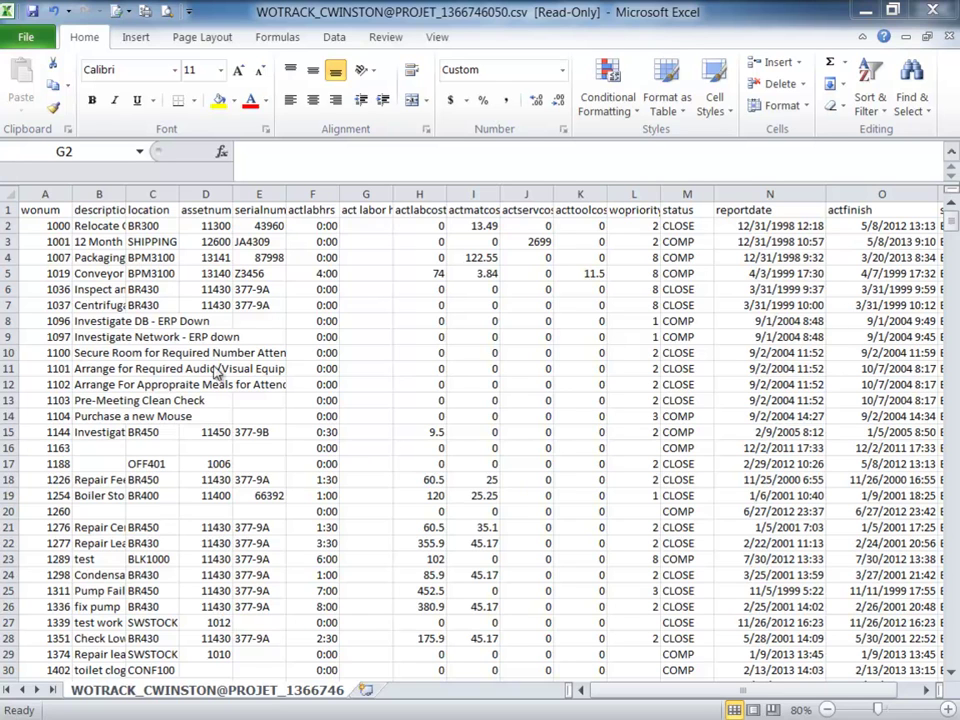
Format column G as Number with two decimal places.
click(286, 173)
right_click(371, 193)
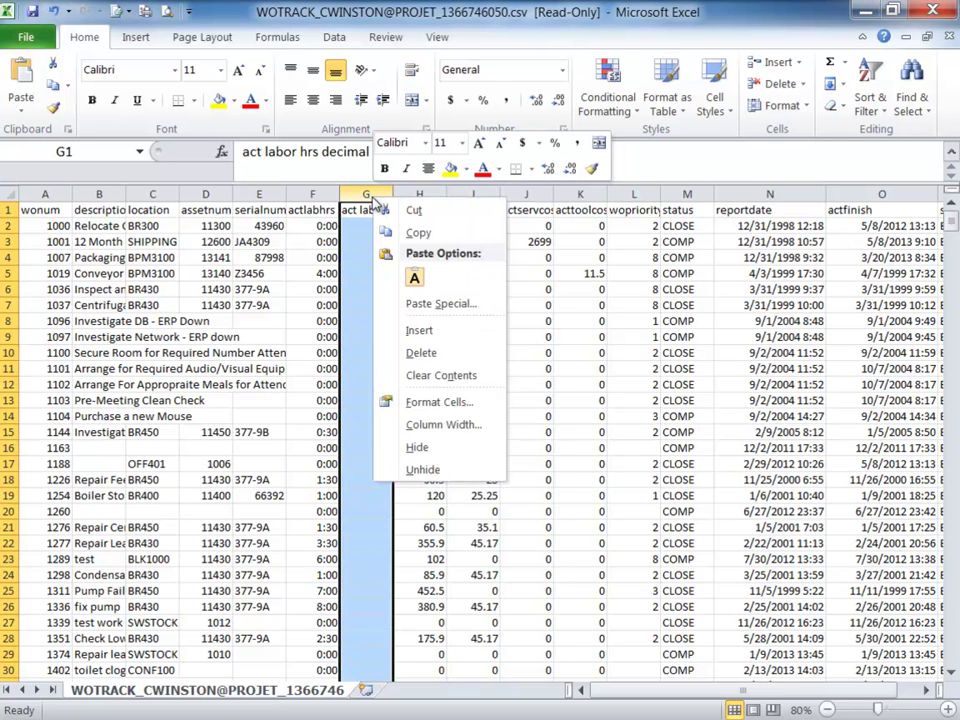
click(461, 405)
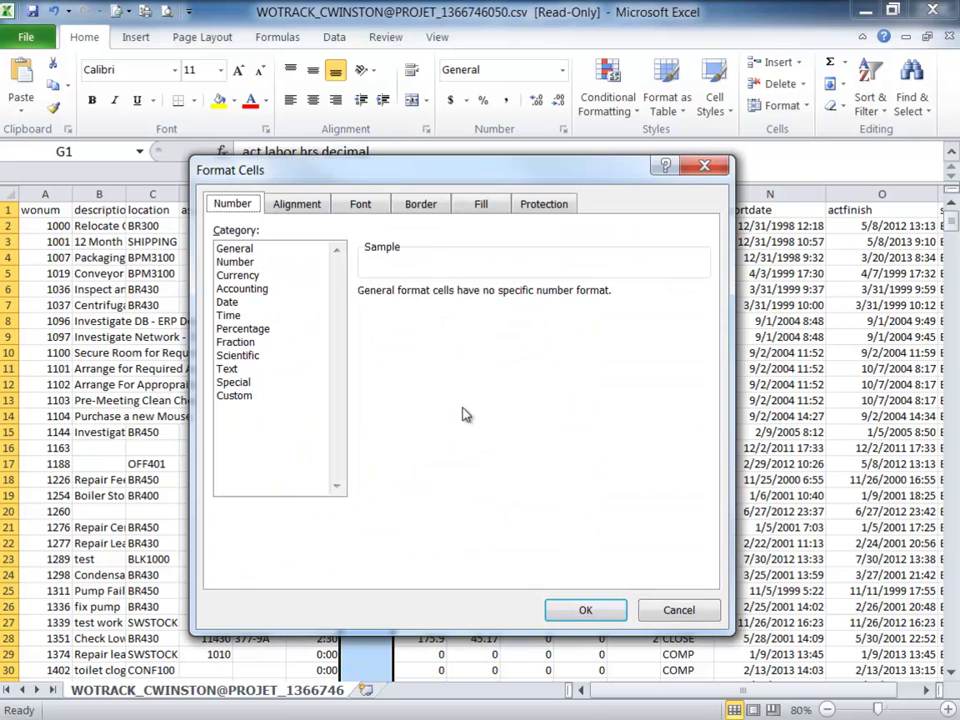
click(246, 264)
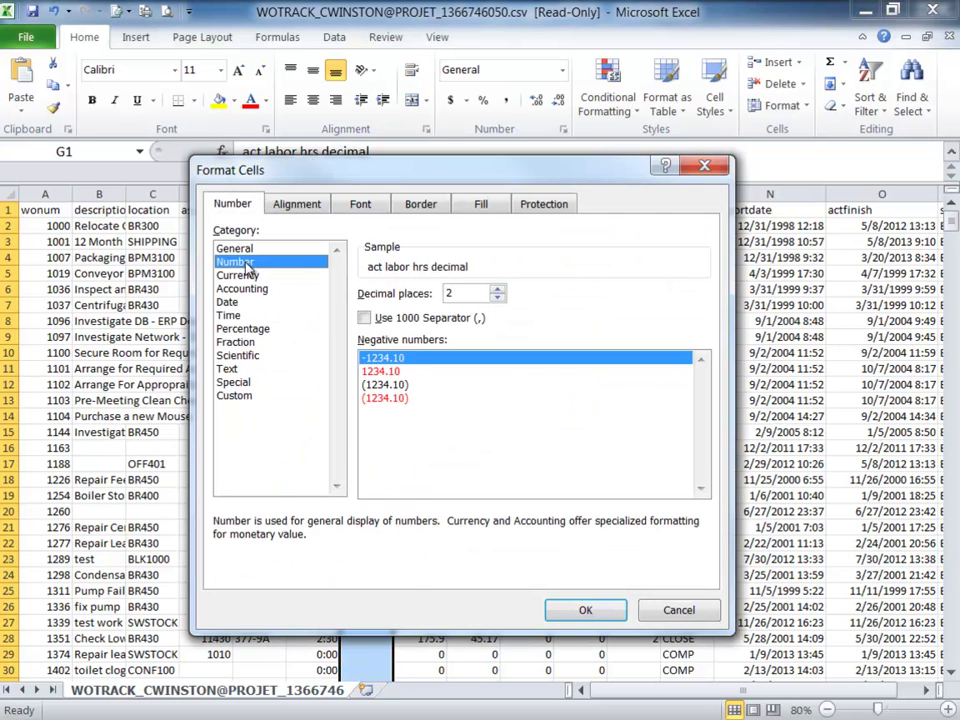
click(596, 610)
Enter =(F2-INT(F2))*24 in G2 and fill it down to G646.
click(367, 227)
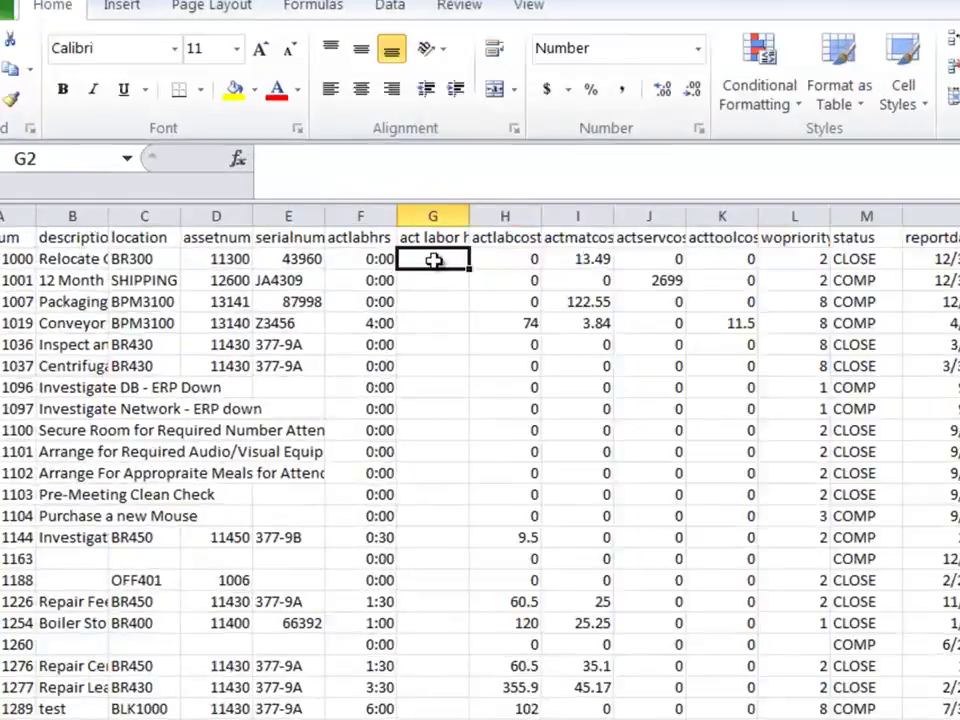
text(=(F2-INT(F2))*24)
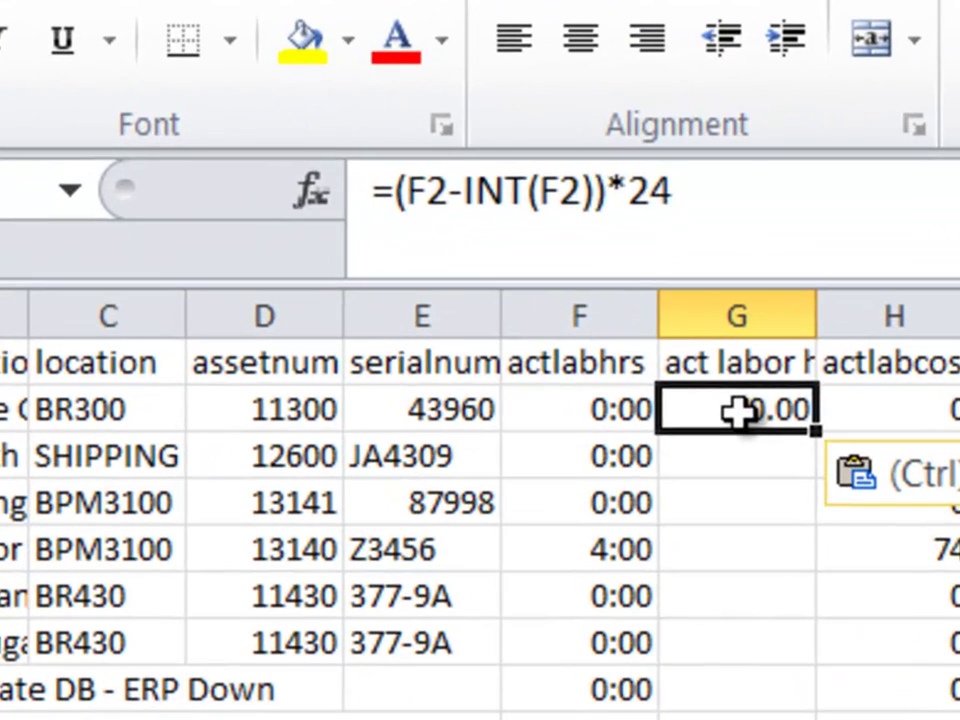
key(Return)
click(737, 411)
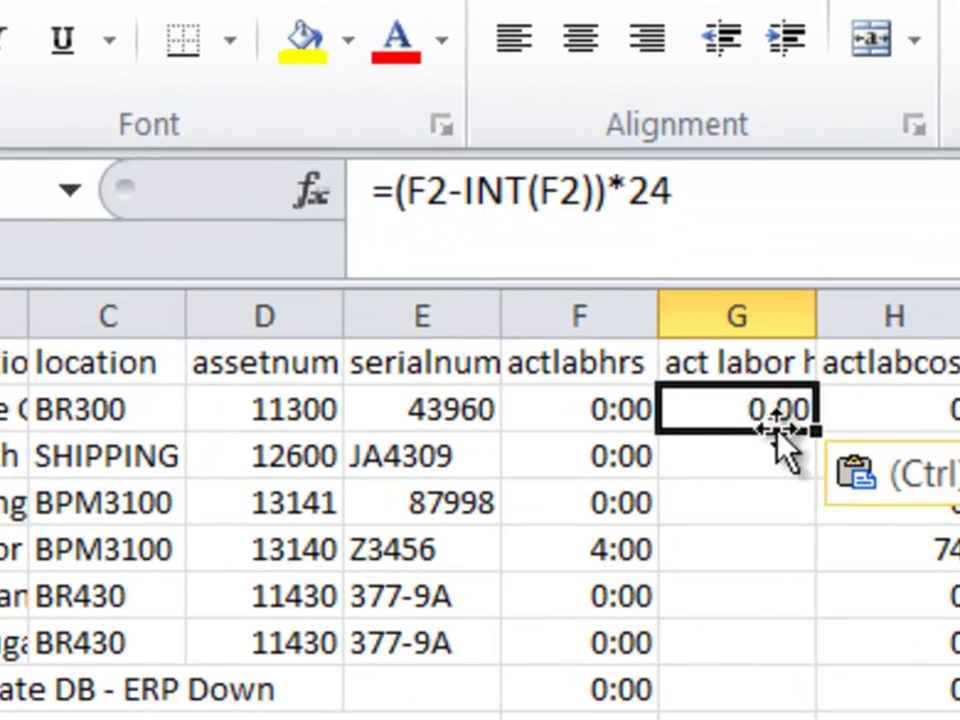
drag(815, 432, 705, 719)
drag(359, 672, 391, 651)
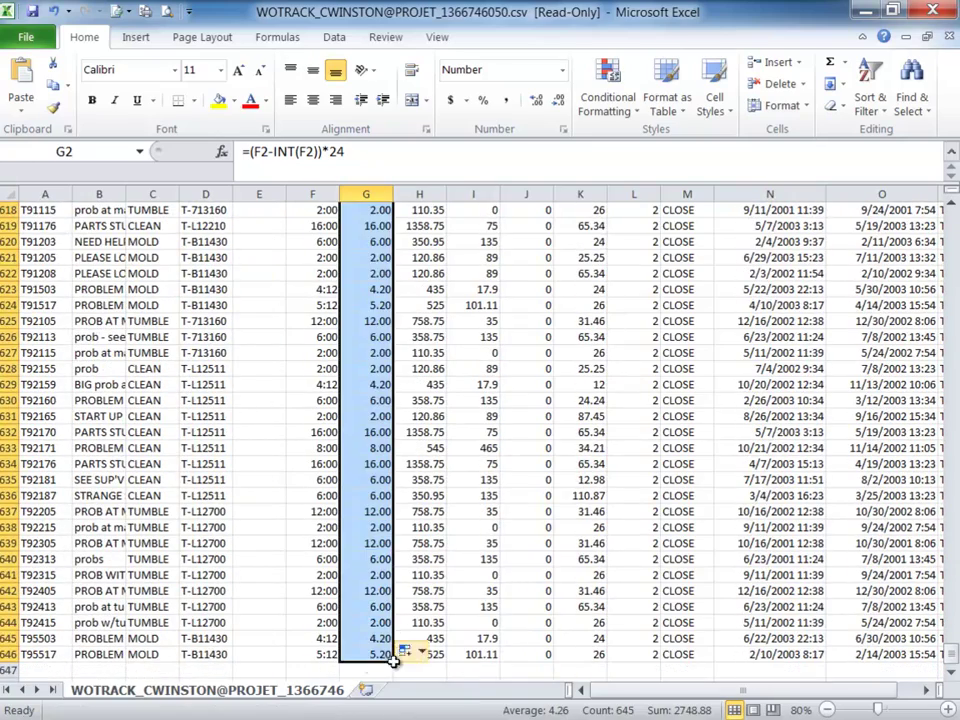
AutoSum the actlabhrs column into F647, giving a 12:53 total.
click(317, 666)
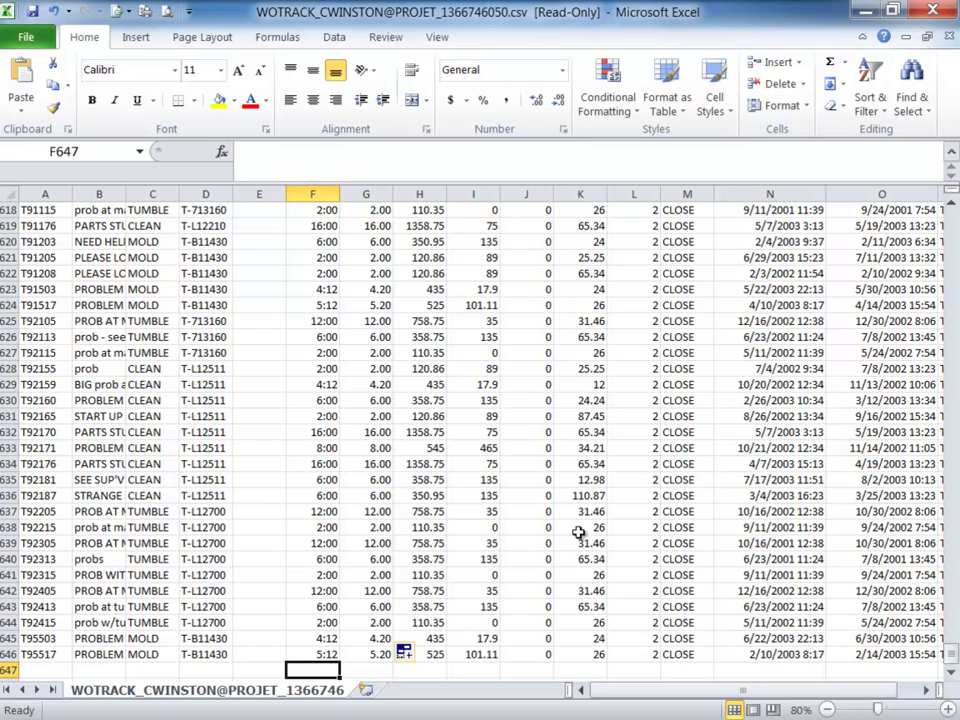
click(831, 64)
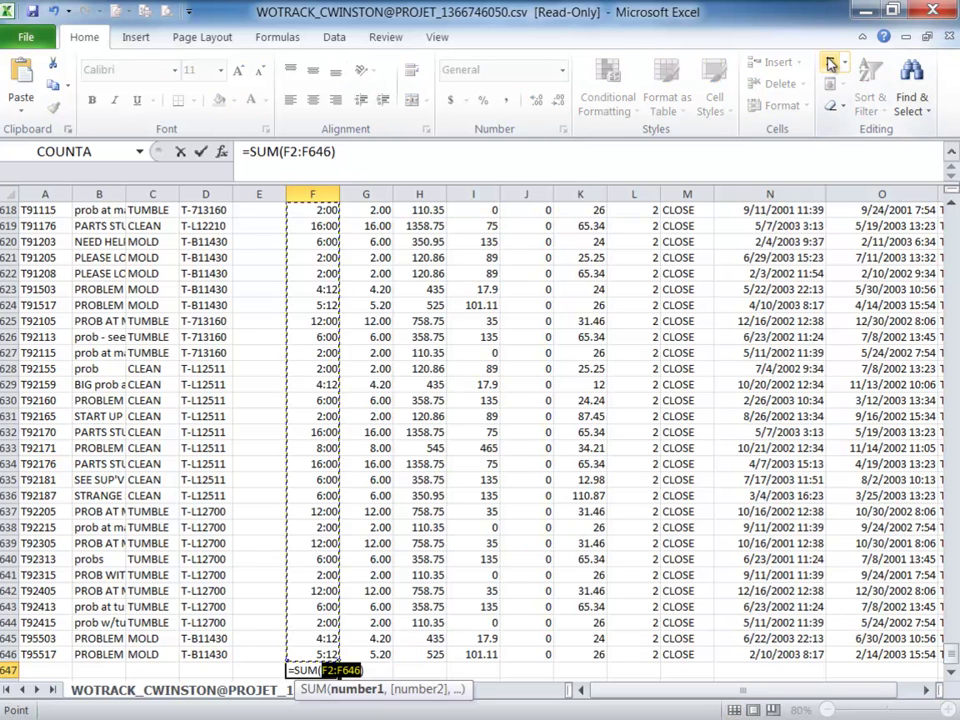
key(Return)
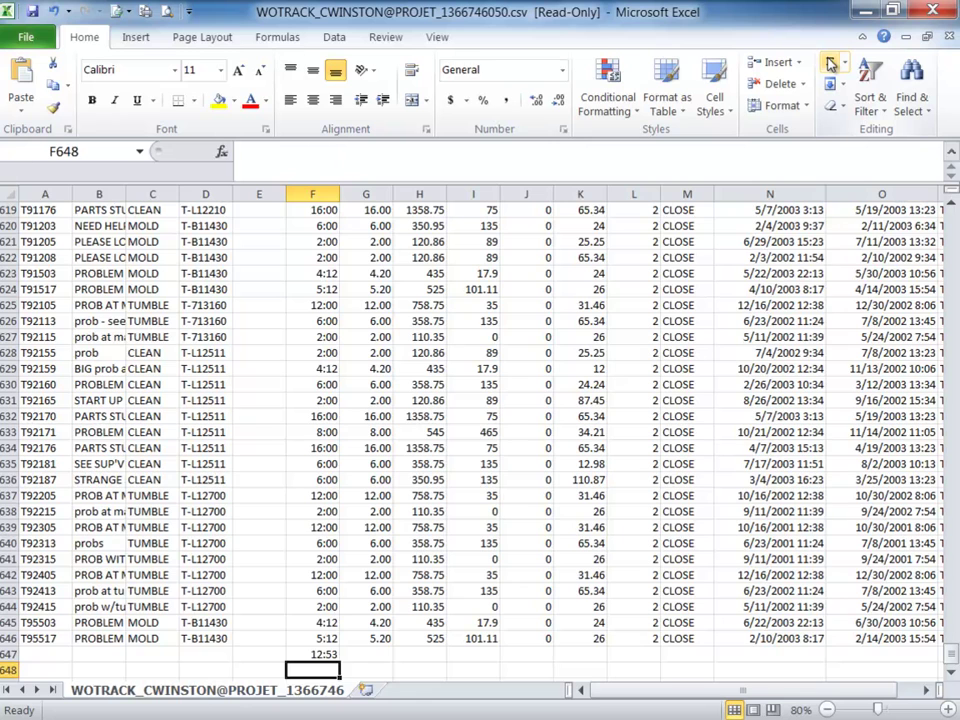
key(Up)
key(Down)
key(Down)
key(Up)
key(Up)
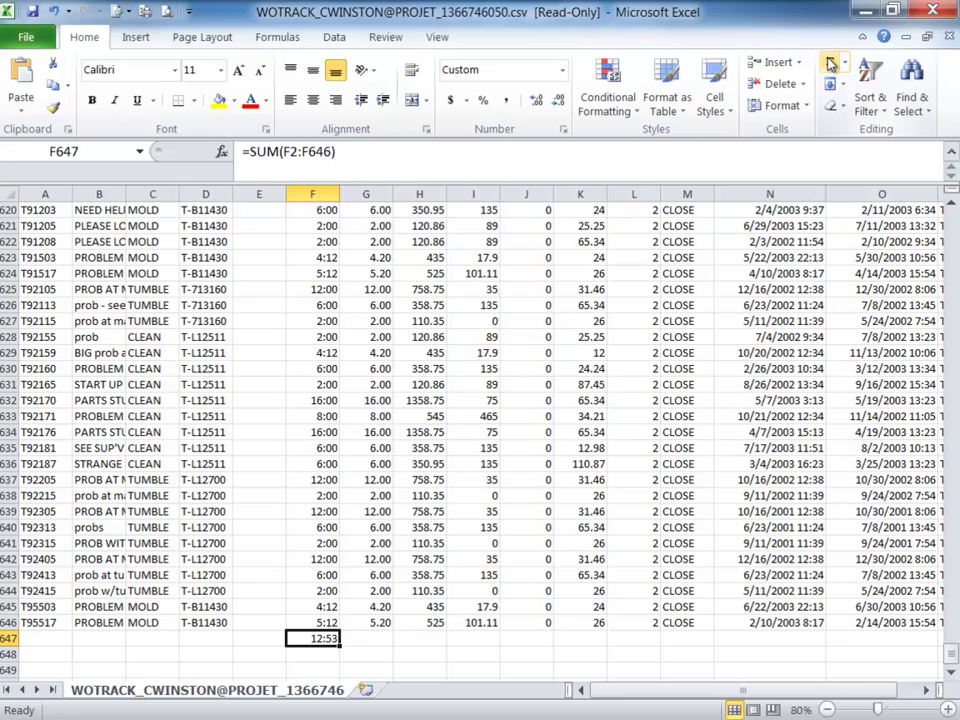
AutoSum the decimal hours into G647, totaling 2748.88.
key(Right)
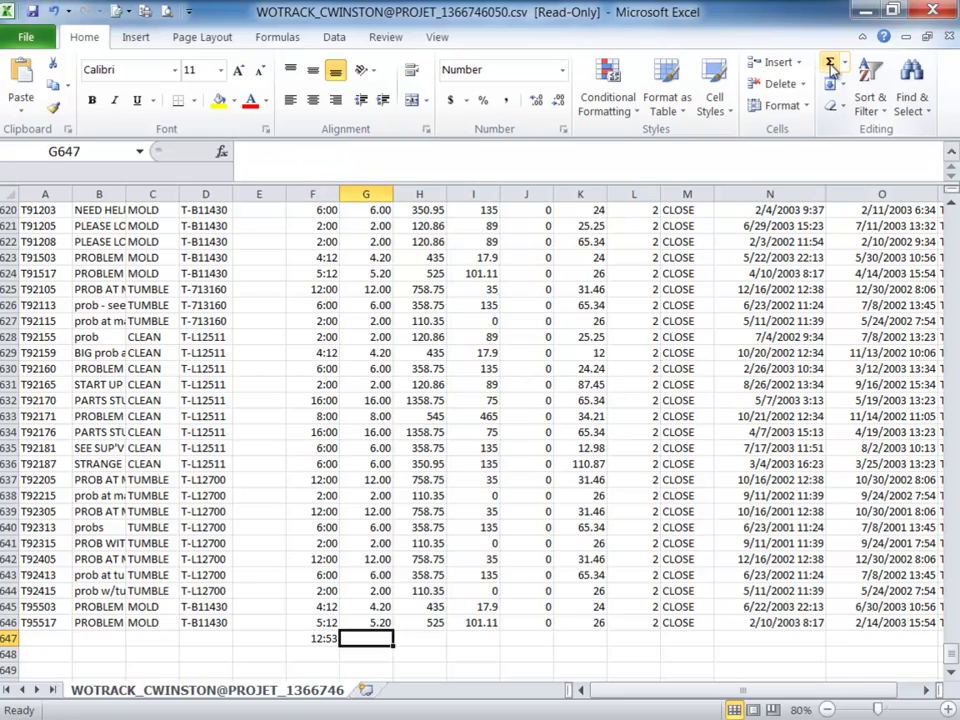
click(831, 64)
key(Return)
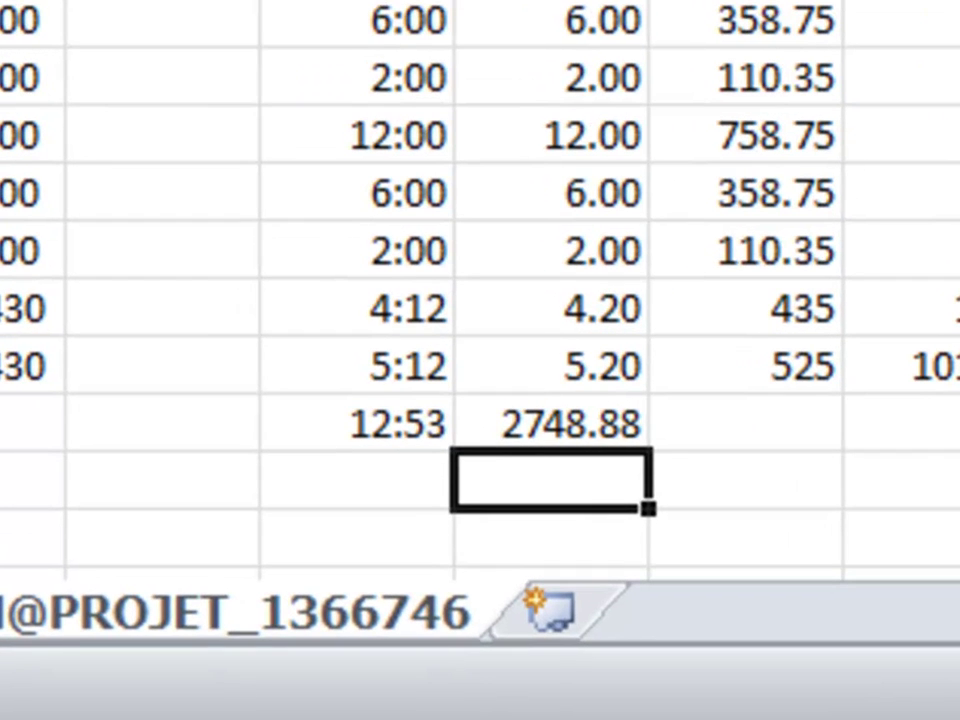
click(551, 424)
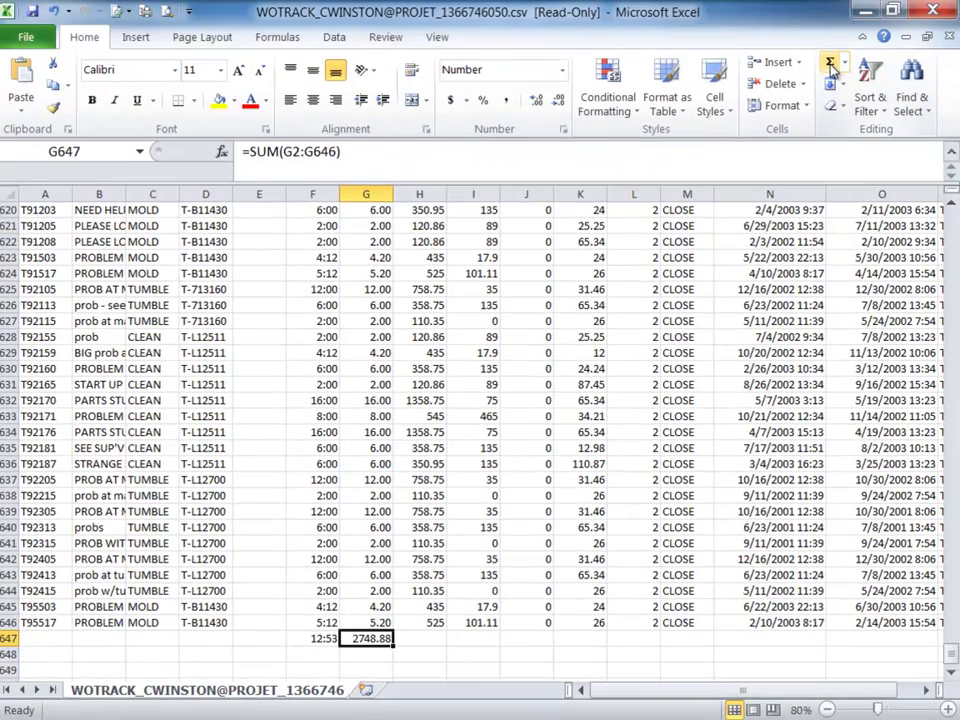
key(Up)
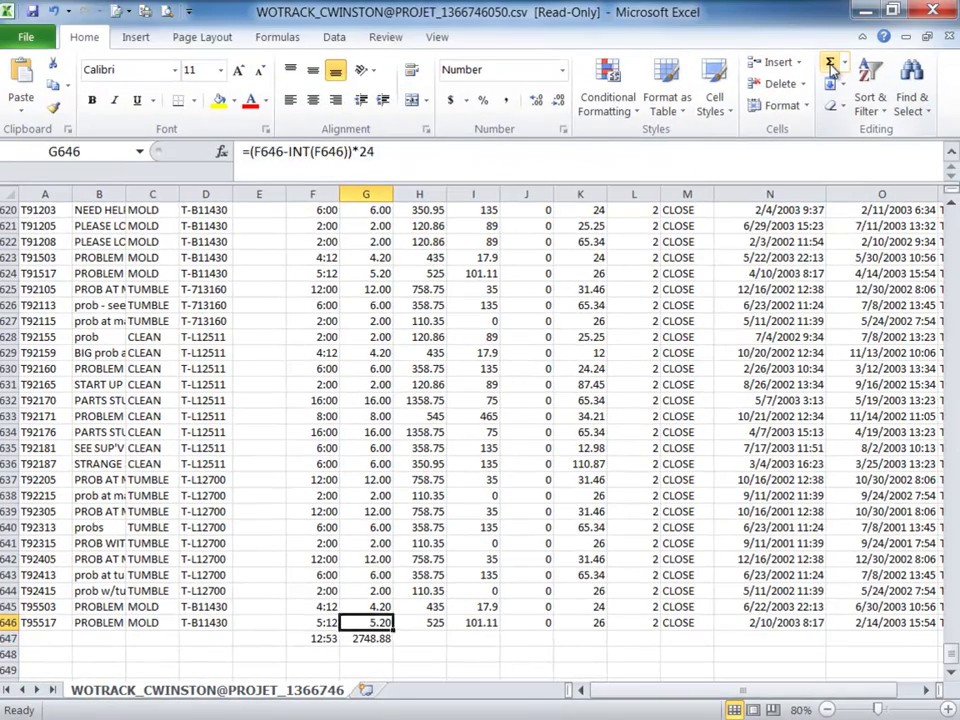
key(Left)
key(Left)
key(Left)
key(Left)
key(Left)
key(Left)
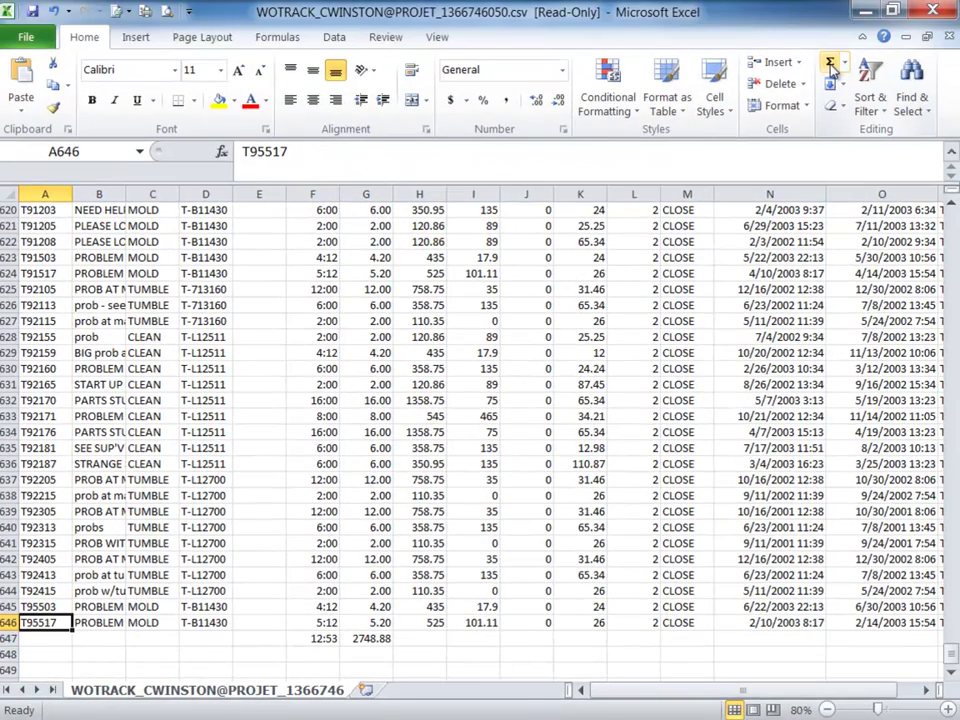